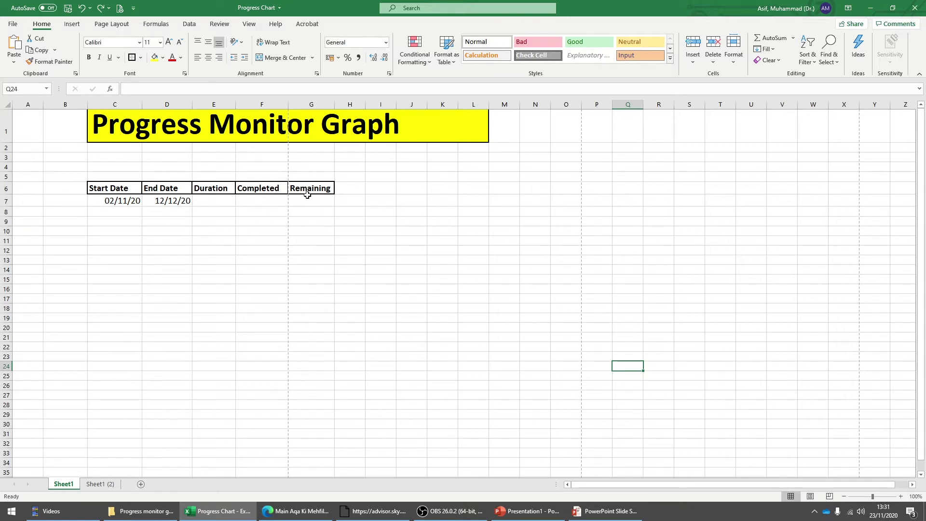
Calculate the duration in E7 by subtracting the start date from the end date with =D7-C7.
{"action": "left_click", "coordinate": [211, 201]}
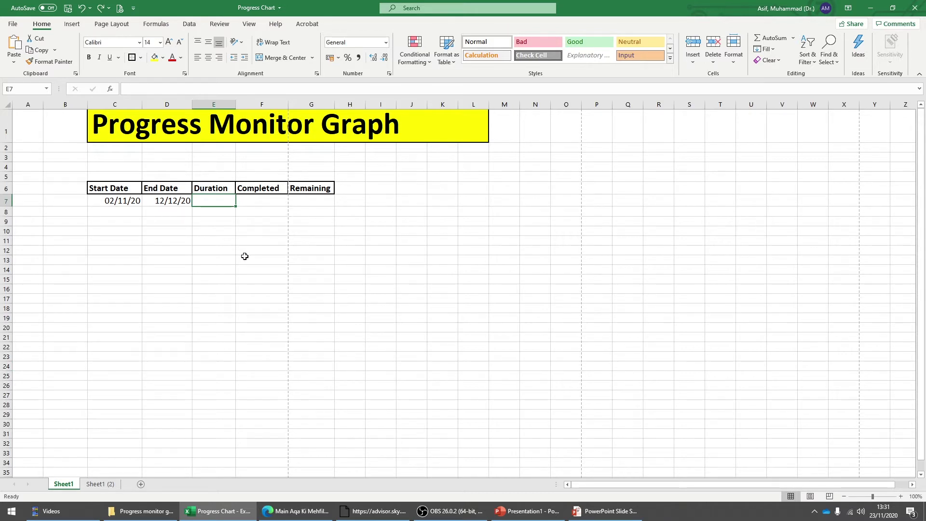
{"action": "type", "text": "="}
{"action": "left_click", "coordinate": [173, 201]}
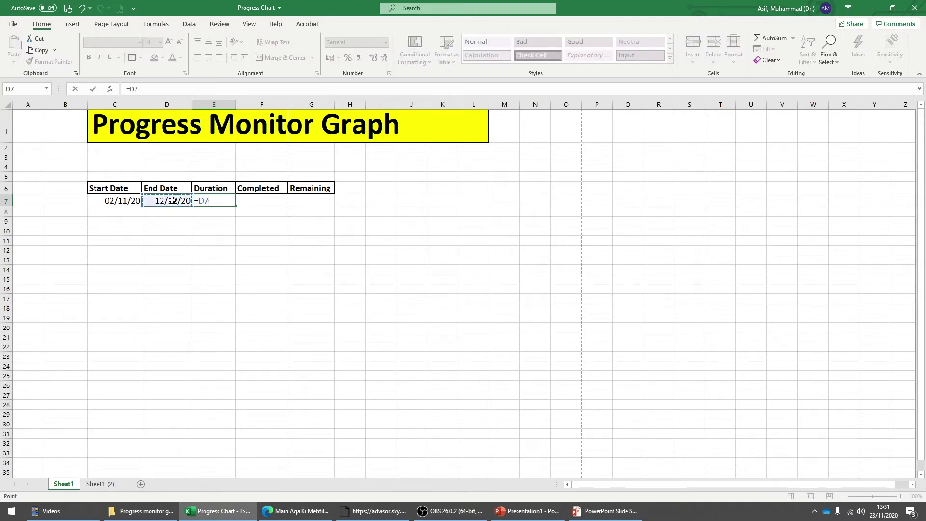
{"action": "type", "text": "-"}
{"action": "left_click", "coordinate": [112, 200]}
{"action": "key", "text": "Return"}
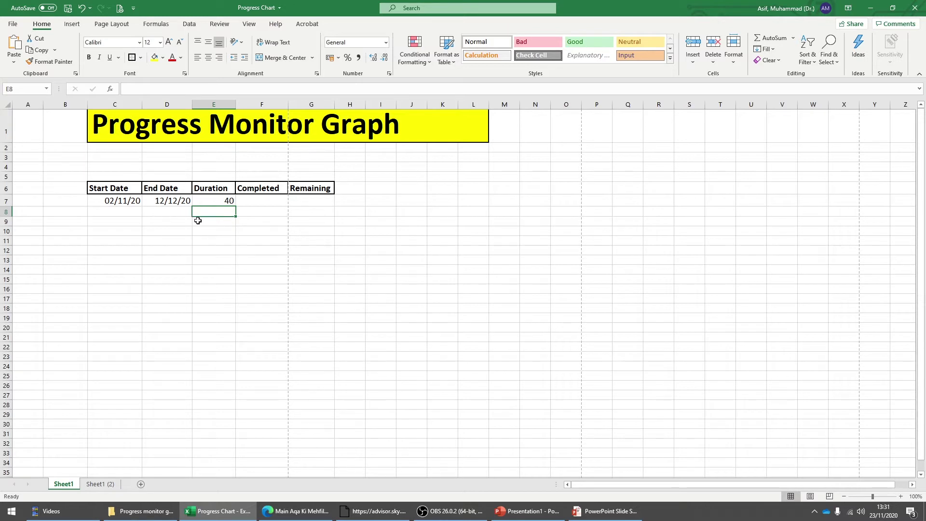
Enter 30 as the Completed value in F7.
{"action": "left_click", "coordinate": [269, 201]}
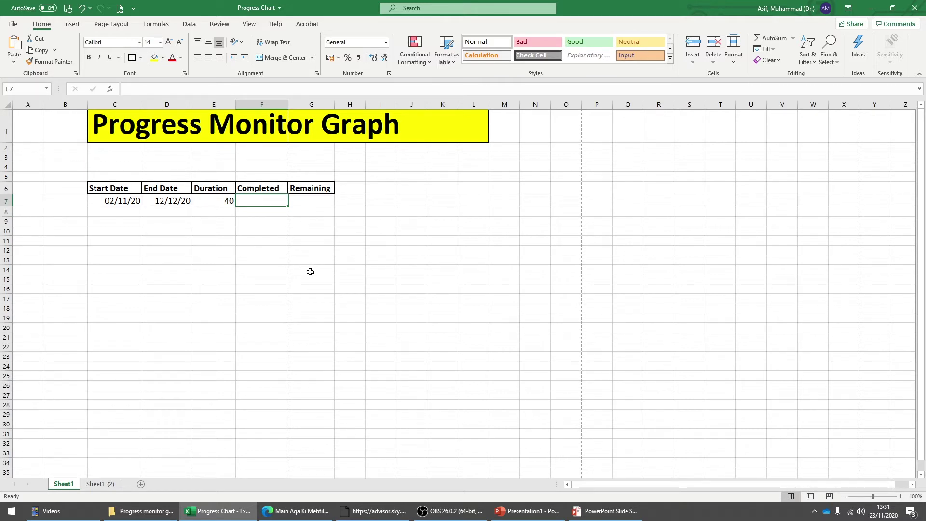
{"action": "type", "text": "30"}
{"action": "key", "text": "Return"}
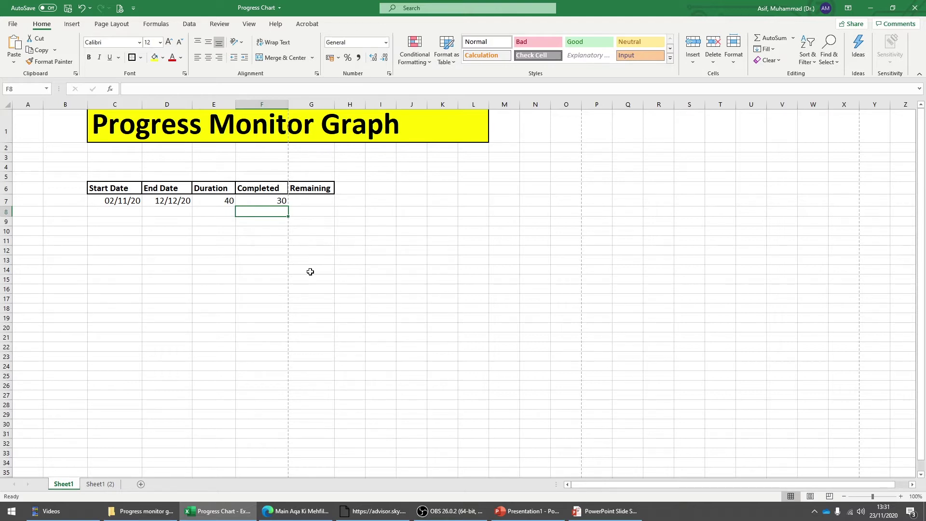
Calculate the remaining days in G7 by subtracting Completed from Duration with =E7-F7.
{"action": "left_click", "coordinate": [312, 202]}
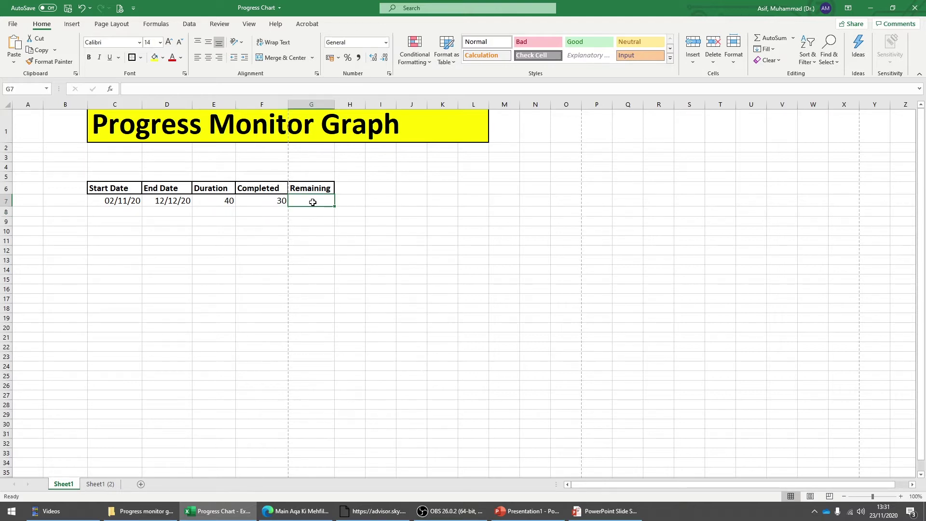
{"action": "type", "text": "="}
{"action": "left_click", "coordinate": [216, 200]}
{"action": "type", "text": "-"}
{"action": "left_click", "coordinate": [261, 200]}
{"action": "key", "text": "Return"}
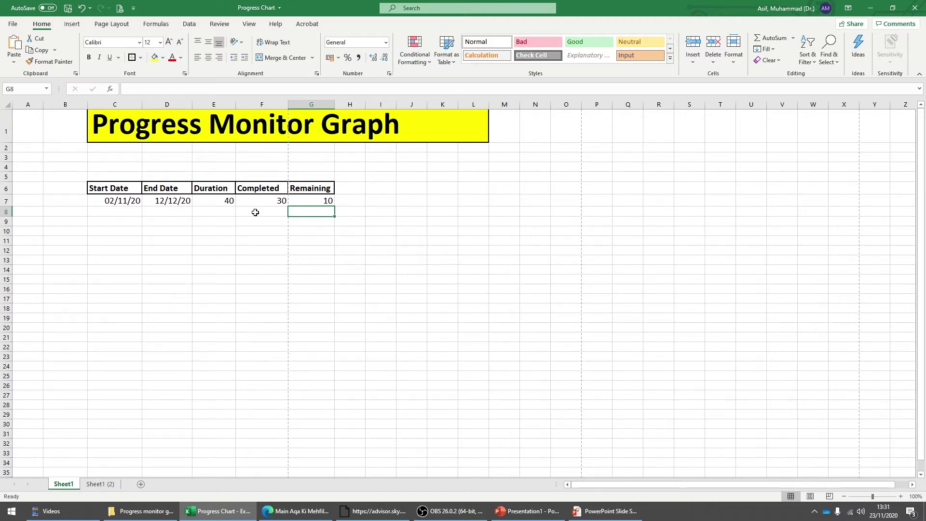
Calculate the completed percentage of the duration in F8 with the formula =F7/E7*100.
{"action": "left_click", "coordinate": [255, 212]}
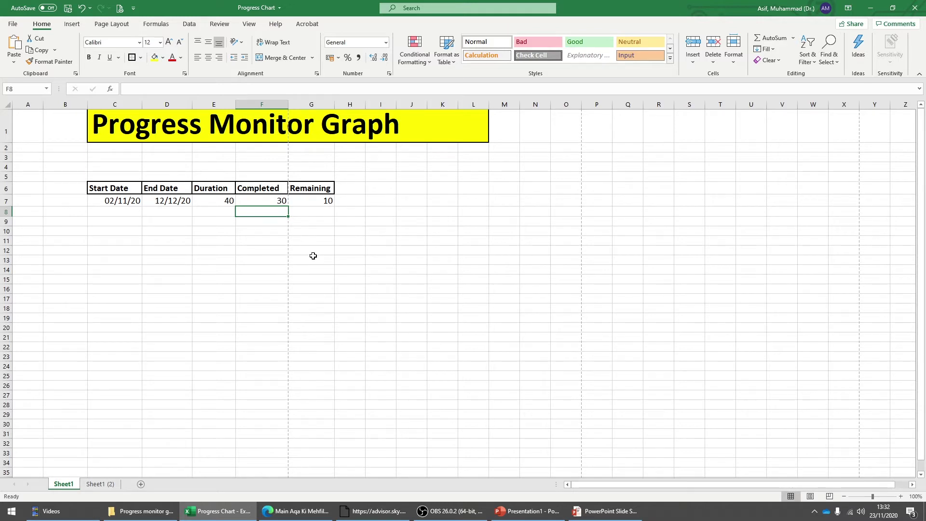
{"action": "type", "text": "="}
{"action": "left_click", "coordinate": [272, 201]}
{"action": "type", "text": "/"}
{"action": "left_click", "coordinate": [206, 199]}
{"action": "type", "text": "*100"}
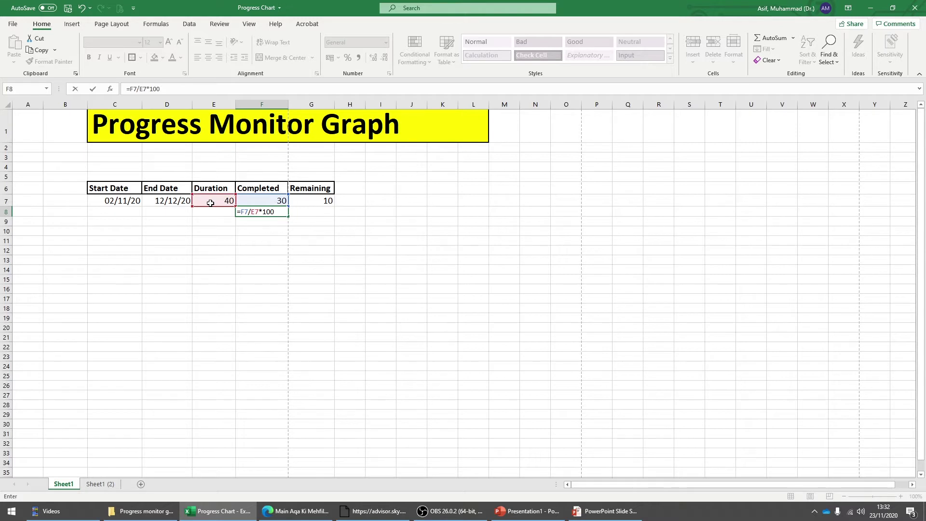
{"action": "key", "text": "Return"}
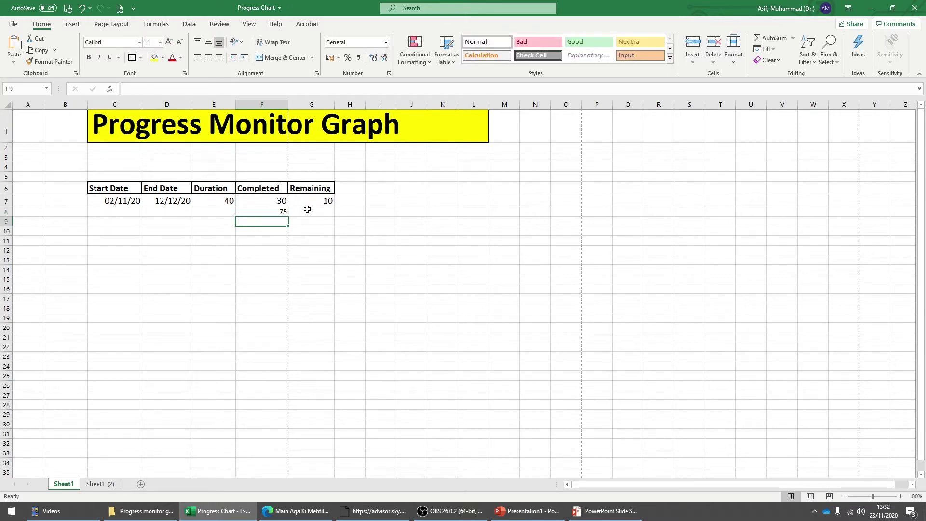
Calculate the remaining percentage of the duration in G8 with the formula =G7/E7*100.
{"action": "left_click", "coordinate": [308, 211]}
{"action": "type", "text": "="}
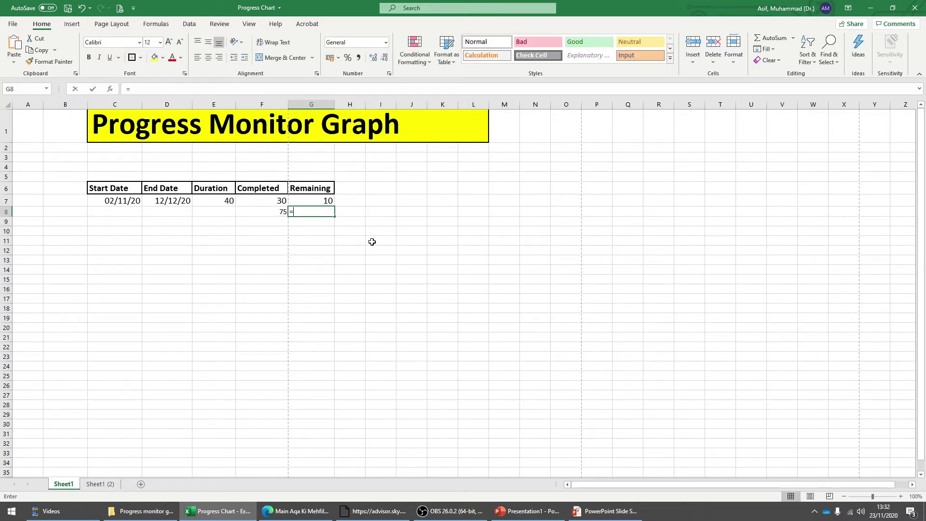
{"action": "left_click", "coordinate": [322, 199]}
{"action": "type", "text": "/"}
{"action": "left_click", "coordinate": [215, 201]}
{"action": "type", "text": "/"}
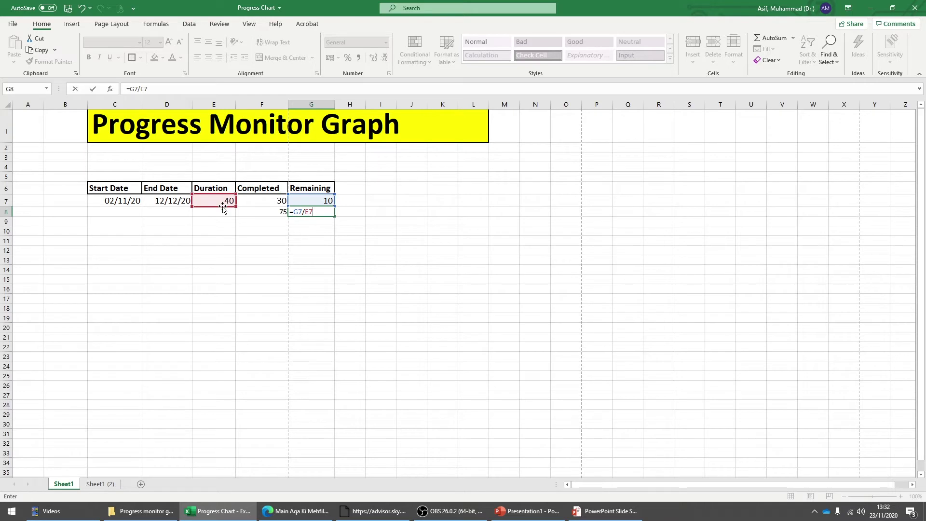
{"action": "type", "text": "*100"}
{"action": "key", "text": "Return"}
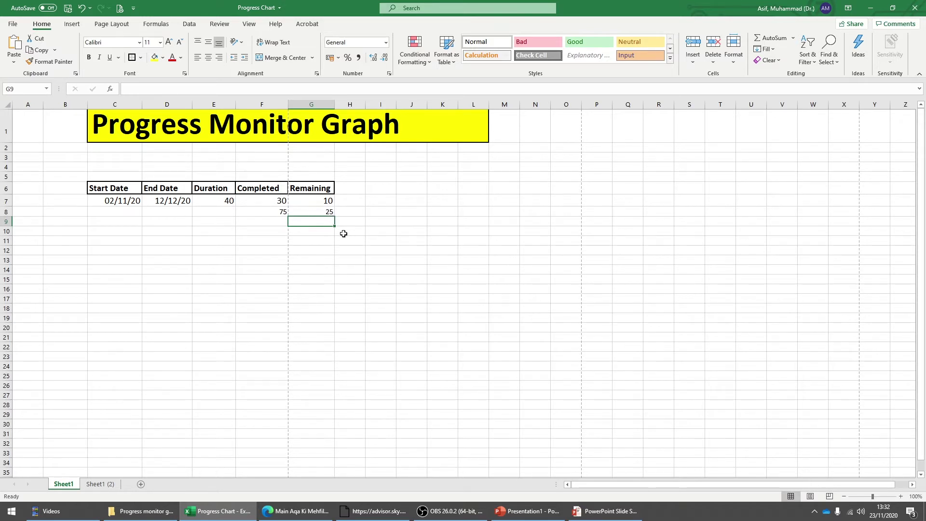
Insert a blank 3-D stacked bar chart and enlarge it beside the table, spanning about columns H to T and rows 3 to 25.
{"action": "left_click", "coordinate": [355, 253]}
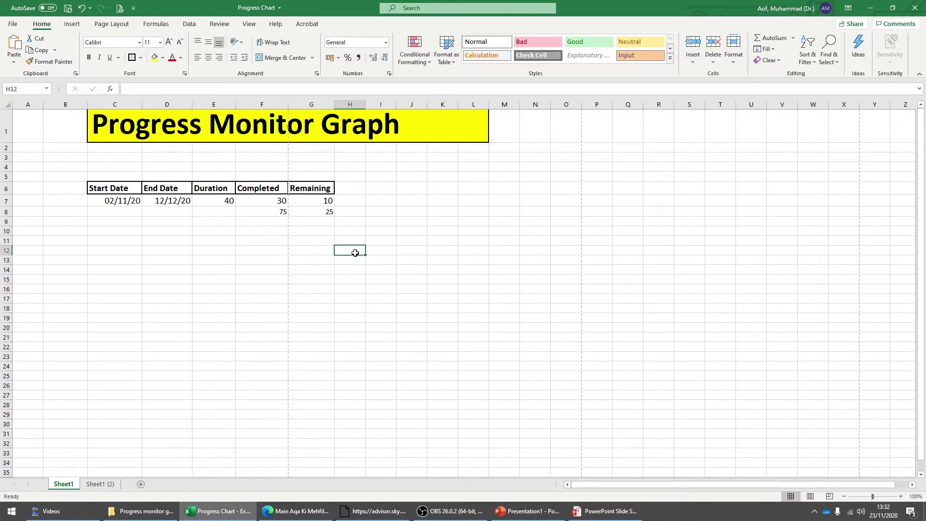
{"action": "left_click", "coordinate": [448, 201]}
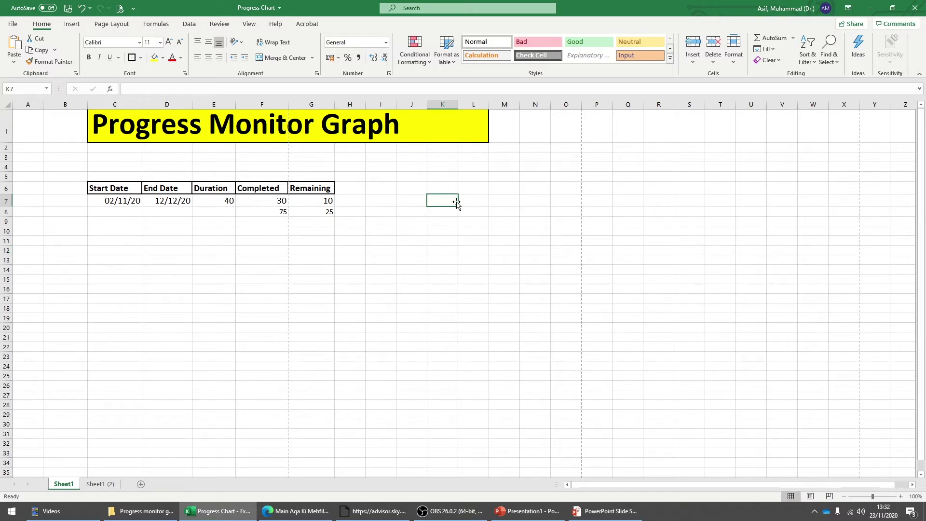
{"action": "left_click", "coordinate": [71, 23]}
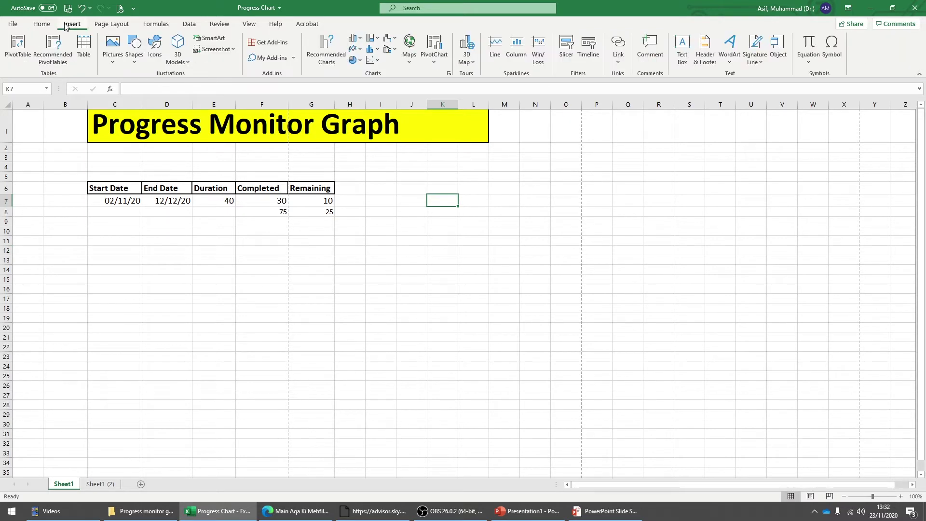
{"action": "left_click", "coordinate": [355, 39]}
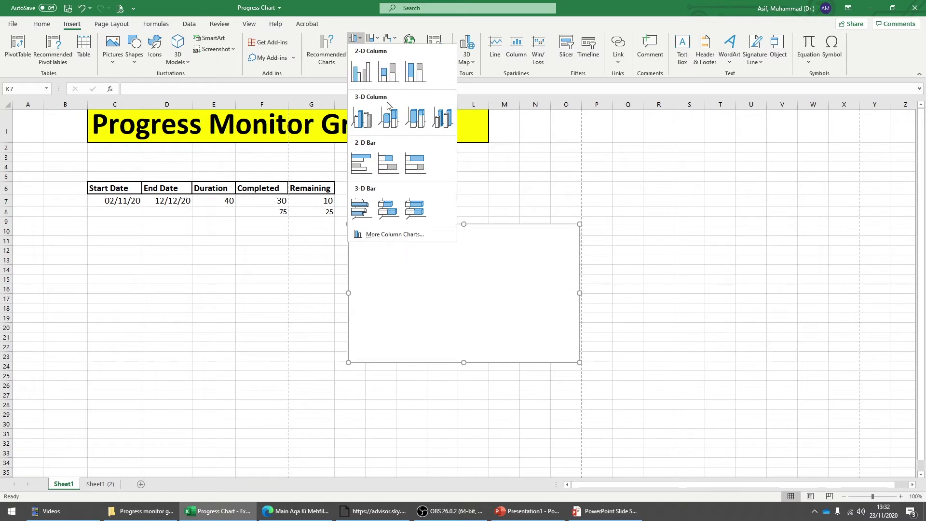
{"action": "left_click", "coordinate": [388, 211]}
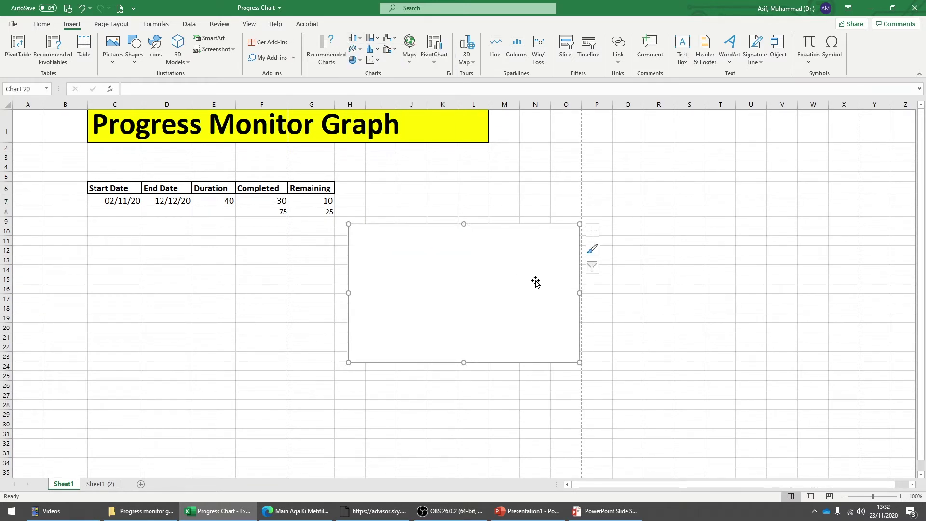
{"action": "left_click_drag", "start_coordinate": [595, 373], "coordinate": [715, 445]}
{"action": "left_click_drag", "start_coordinate": [561, 233], "coordinate": [569, 166]}
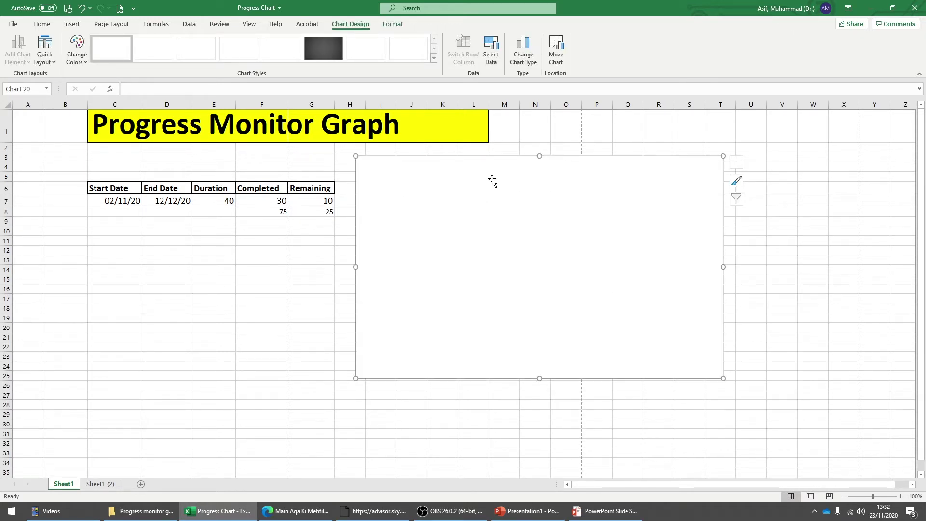
Add a Start Date series to the chart's data source, with C6 as its name and C7 as its value.
{"action": "right_click", "coordinate": [395, 174]}
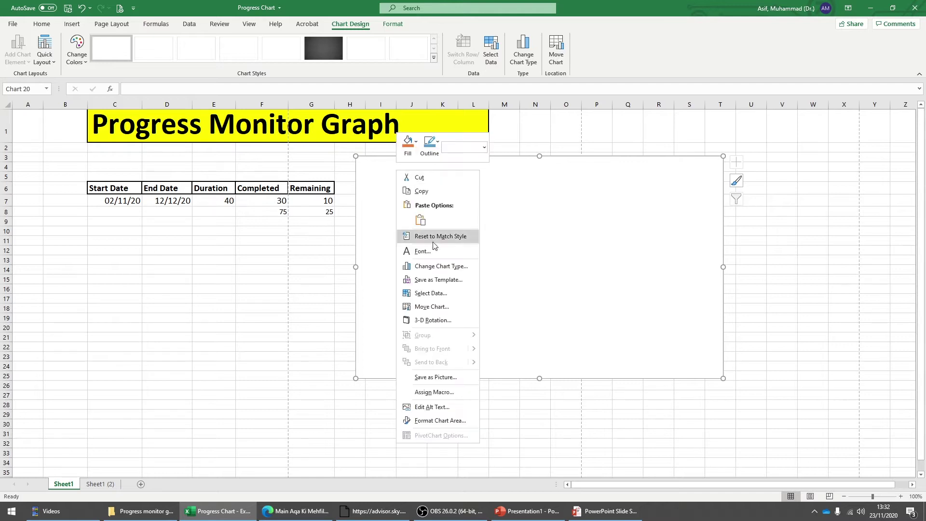
{"action": "left_click", "coordinate": [458, 292]}
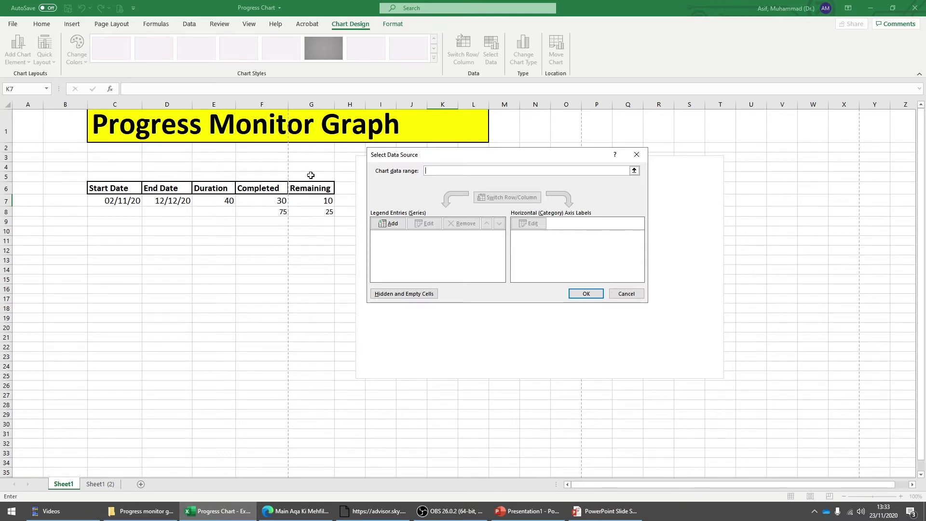
{"action": "left_click", "coordinate": [391, 224]}
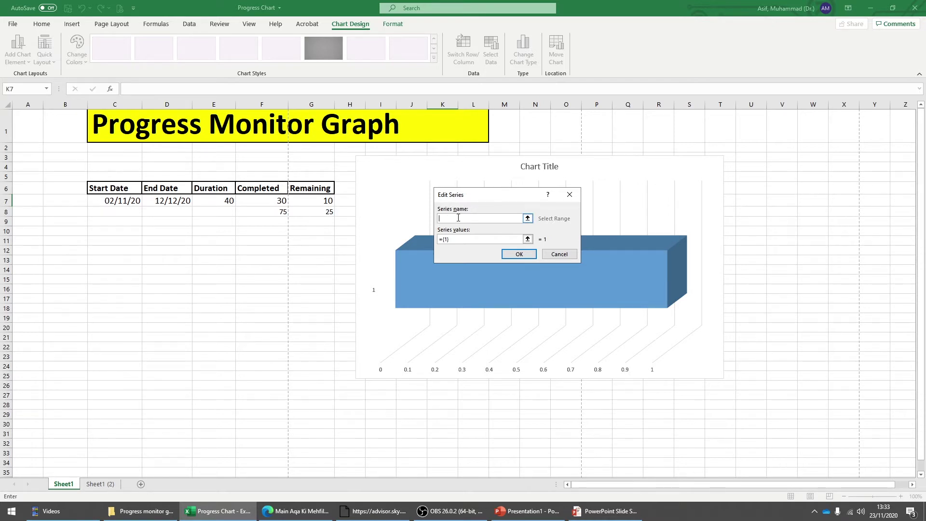
{"action": "left_click", "coordinate": [103, 189]}
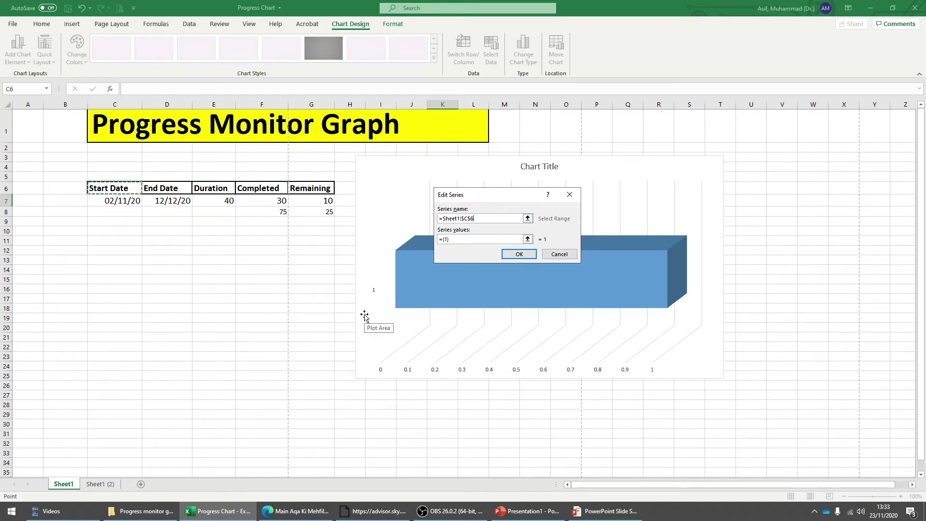
{"action": "key", "text": "Tab"}
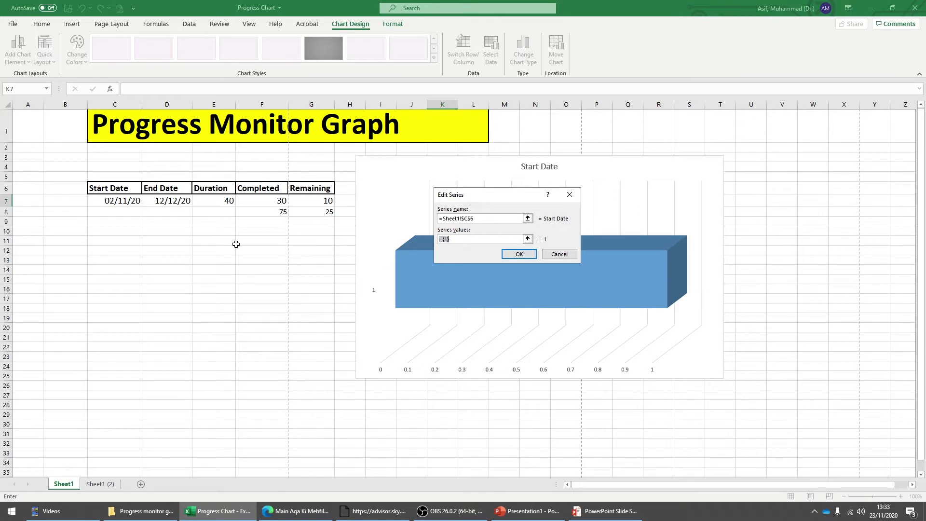
{"action": "left_click", "coordinate": [110, 200]}
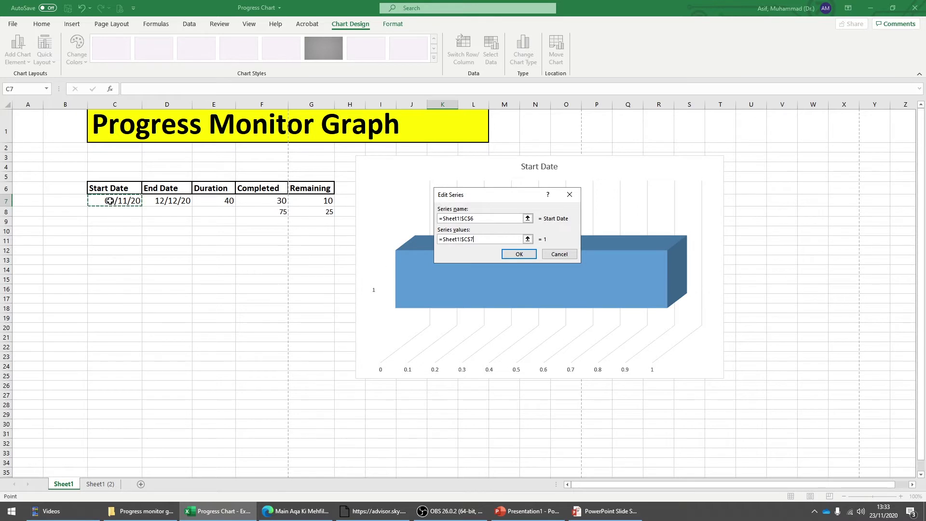
{"action": "left_click", "coordinate": [519, 255]}
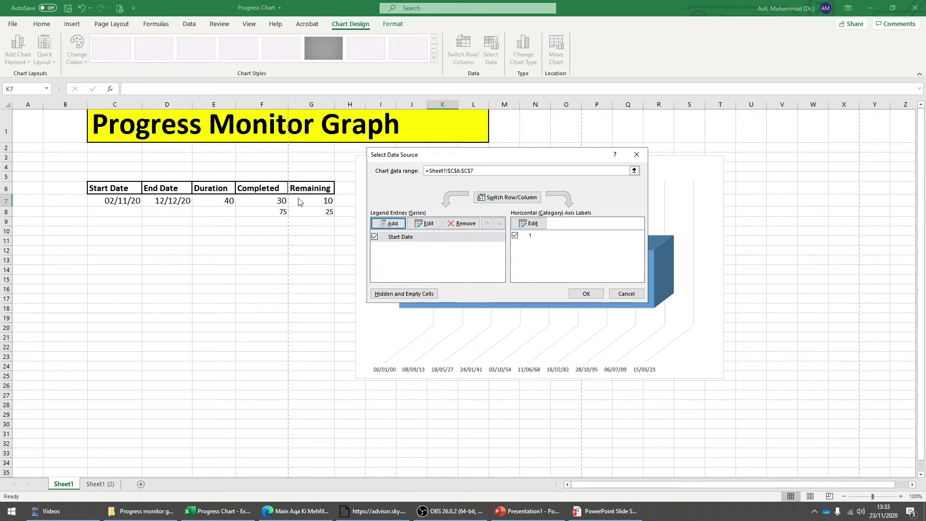
Add a Completed series to the chart, with F6 as its name and the percentage in F8 as its value.
{"action": "left_click", "coordinate": [402, 224]}
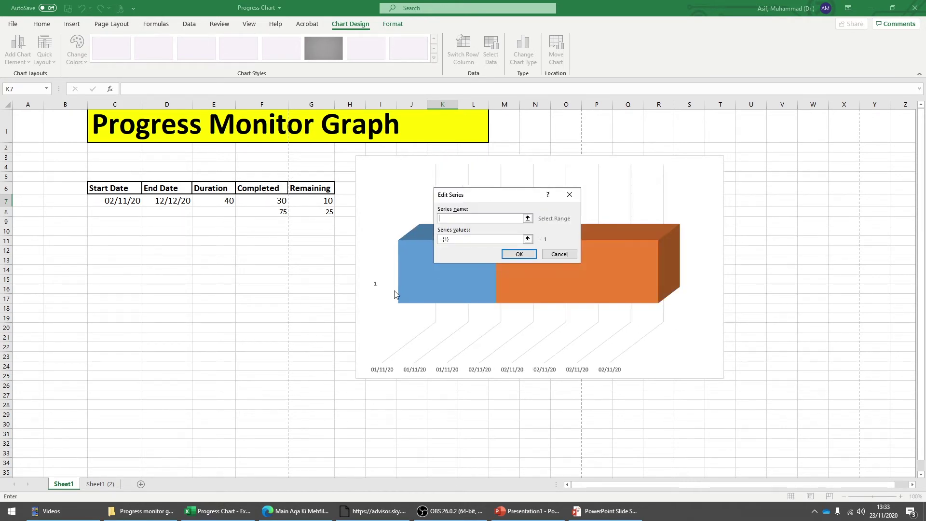
{"action": "left_click", "coordinate": [456, 219]}
{"action": "left_click", "coordinate": [257, 189]}
{"action": "key", "text": "Tab"}
{"action": "left_click", "coordinate": [269, 212]}
{"action": "left_click", "coordinate": [519, 255]}
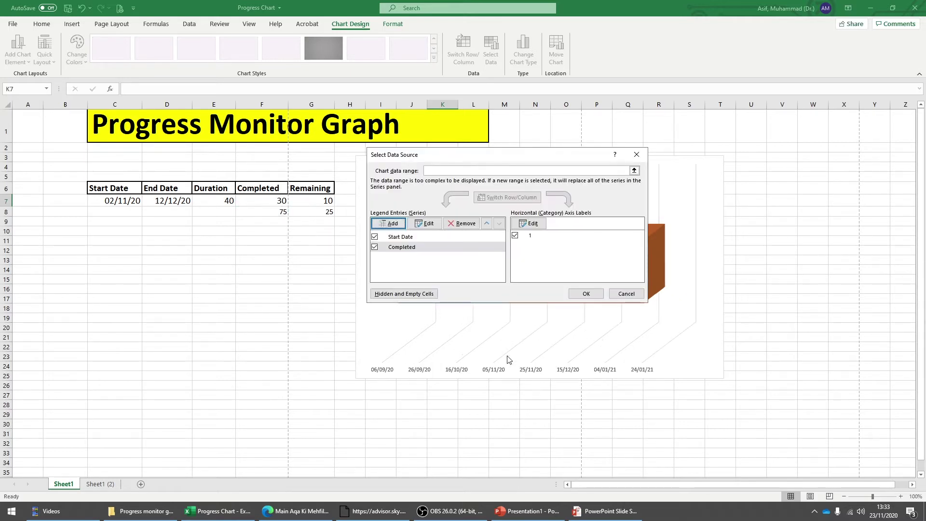
Add a Remaining series with G6 as its name and G8 as its value, and apply the data source.
{"action": "left_click", "coordinate": [389, 223]}
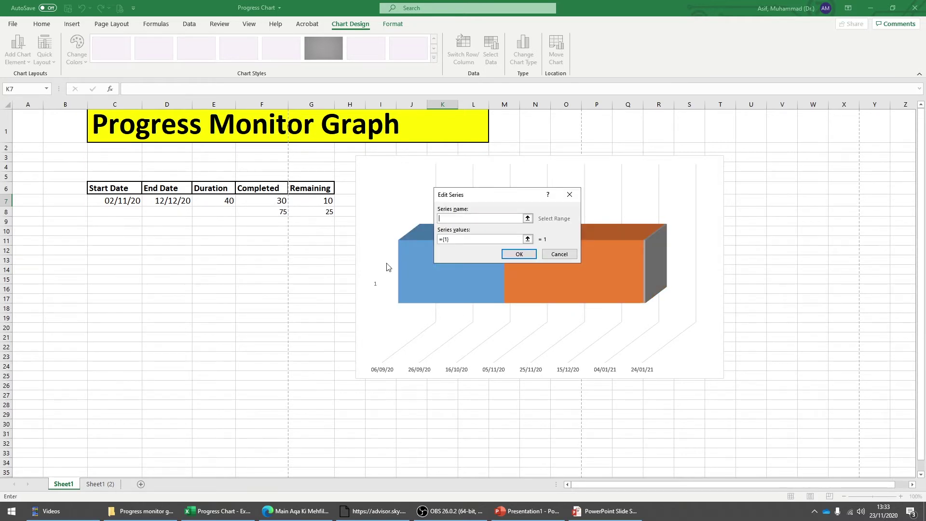
{"action": "left_click", "coordinate": [319, 189]}
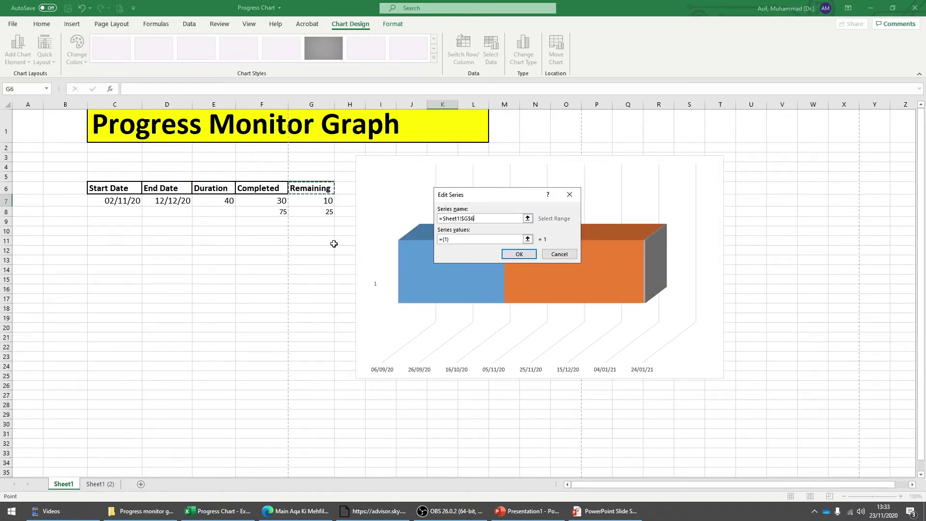
{"action": "left_click", "coordinate": [480, 239]}
{"action": "left_click", "coordinate": [318, 213]}
{"action": "left_click", "coordinate": [512, 256]}
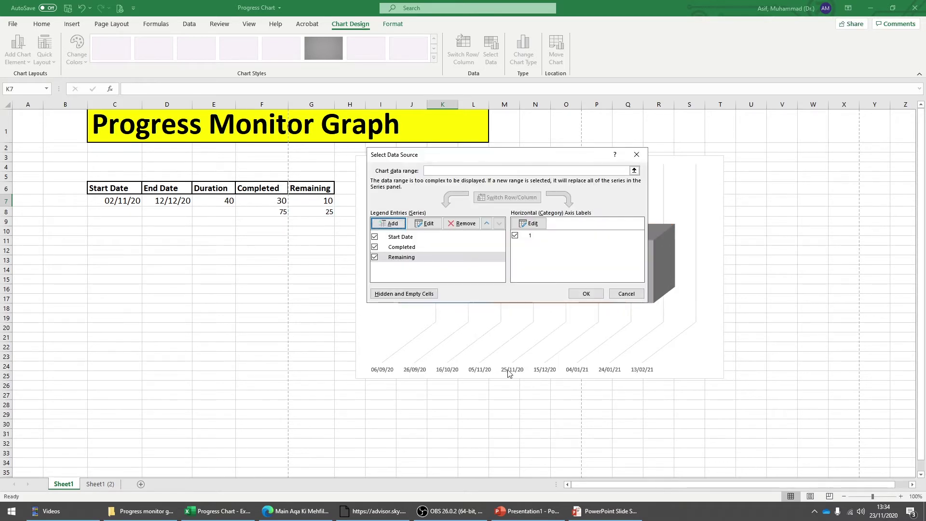
{"action": "left_click", "coordinate": [585, 295]}
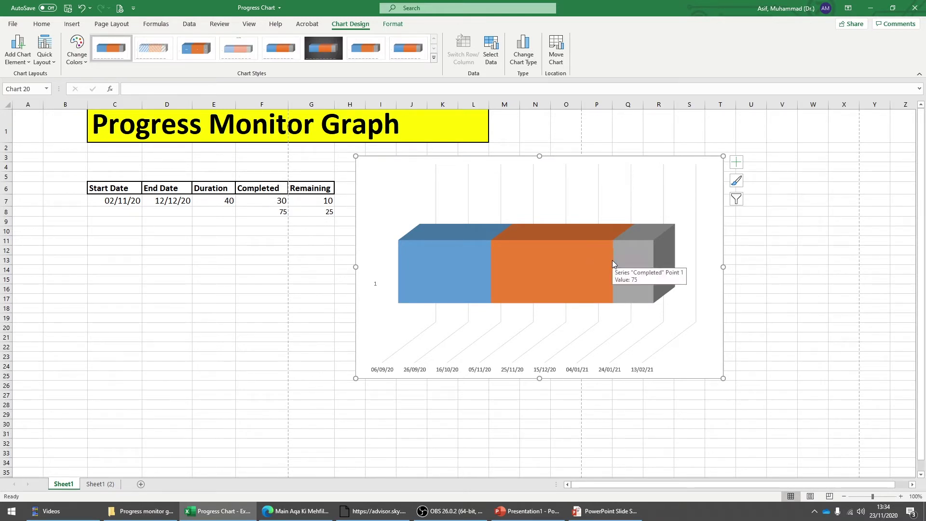
Set the Start Date series in the chart to no fill.
{"action": "left_click", "coordinate": [434, 278]}
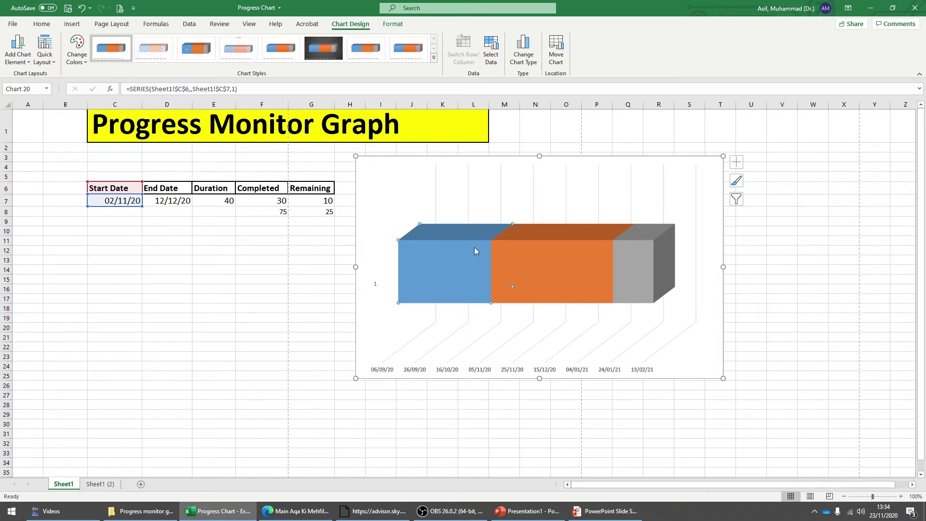
{"action": "right_click", "coordinate": [444, 258]}
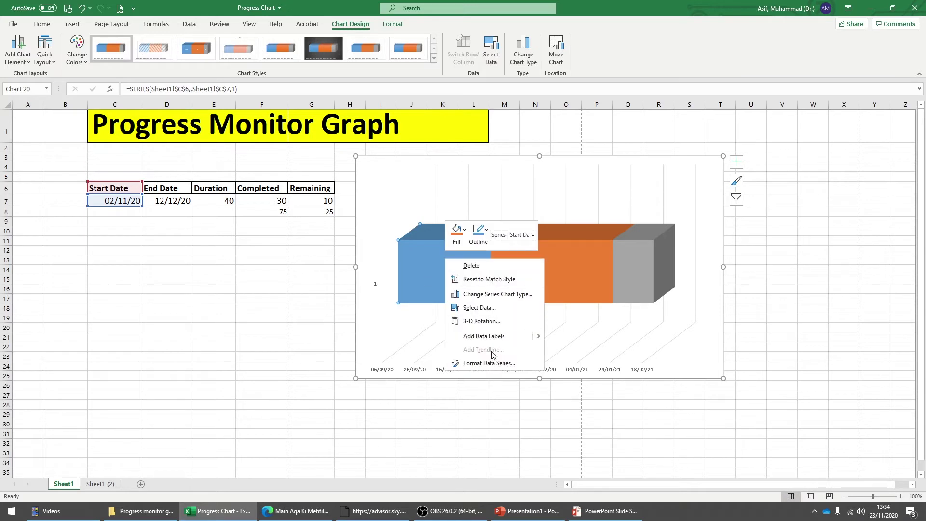
{"action": "left_click", "coordinate": [498, 363]}
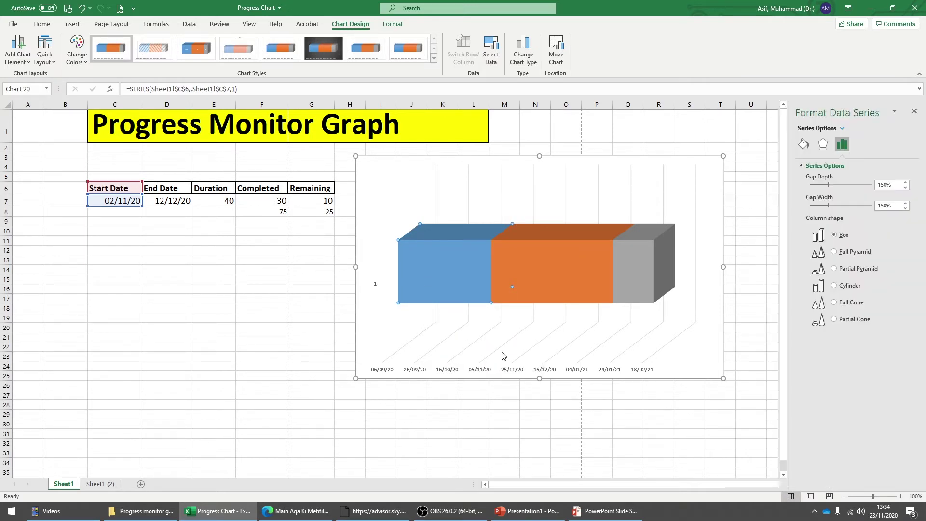
{"action": "left_click", "coordinate": [803, 144]}
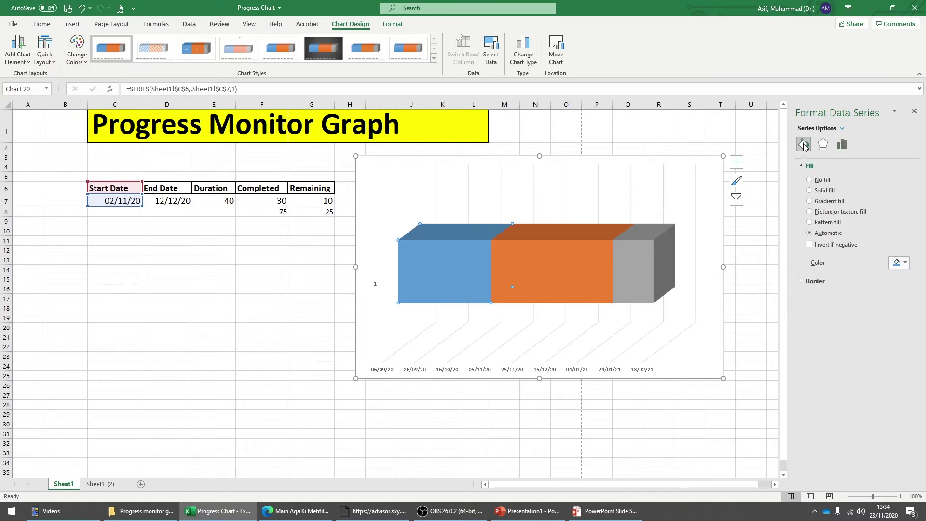
{"action": "left_click", "coordinate": [809, 180]}
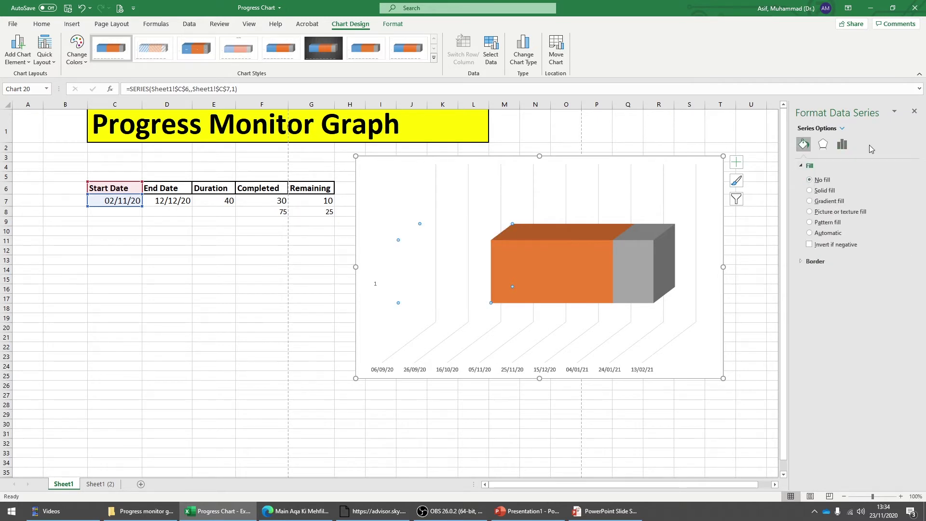
{"action": "left_click", "coordinate": [914, 112]}
{"action": "left_click", "coordinate": [788, 190]}
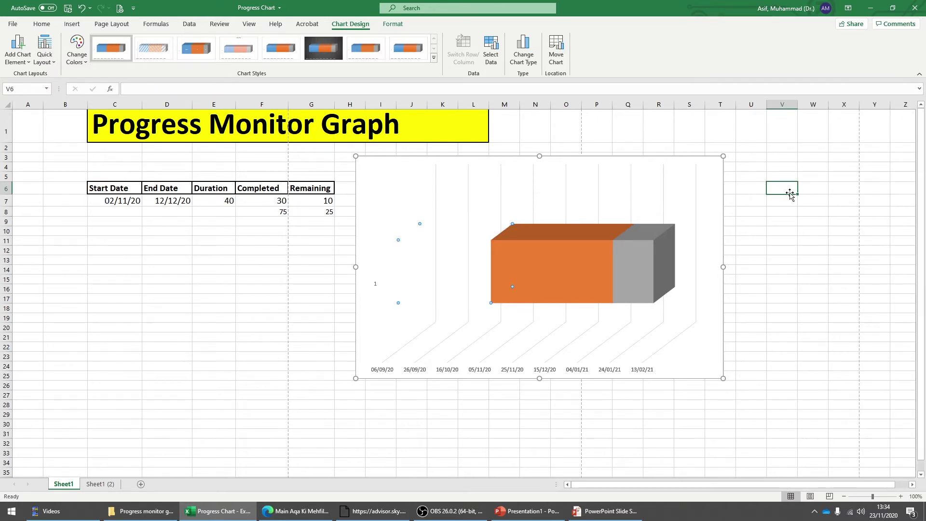
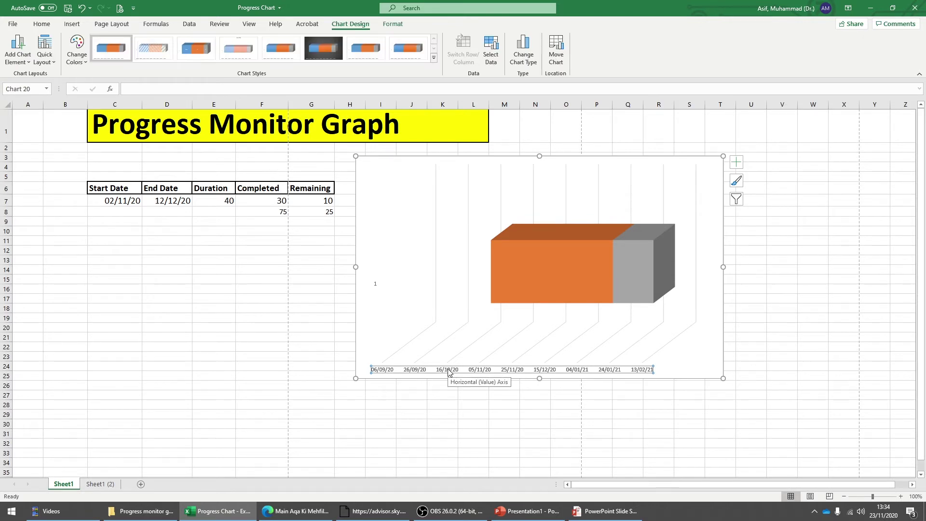
Copy the start date from C7 into C12 and format C12 as Number.
{"action": "double_click", "coordinate": [449, 371]}
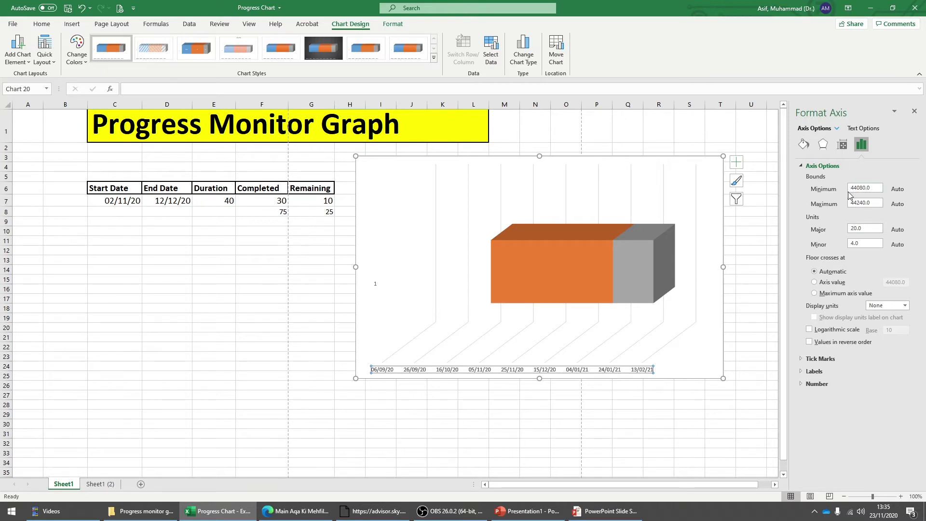
{"action": "left_click", "coordinate": [122, 195]}
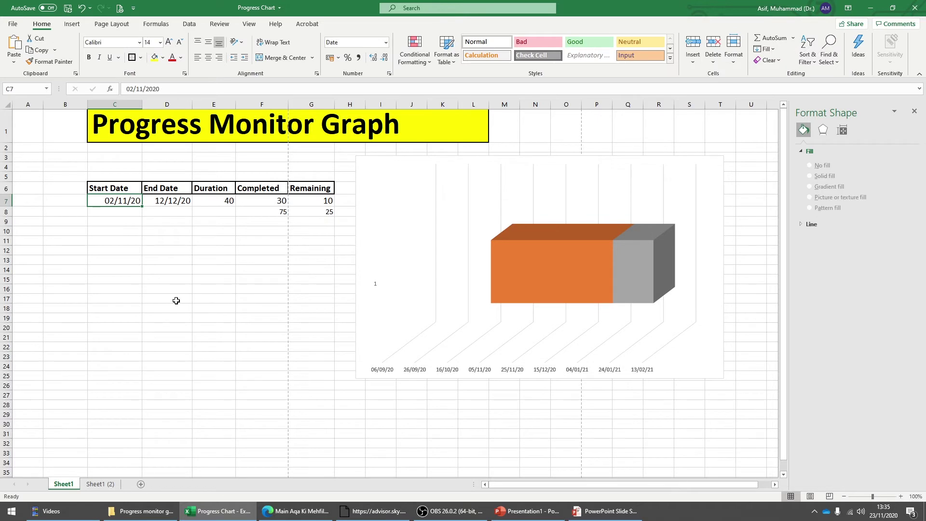
{"action": "key", "text": "ctrl+c"}
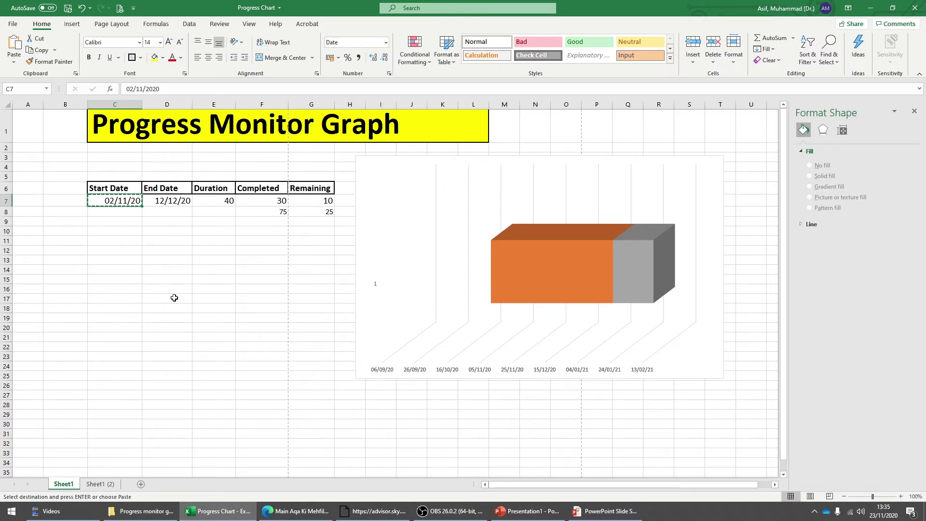
{"action": "left_click", "coordinate": [124, 251]}
{"action": "key", "text": "ctrl+v"}
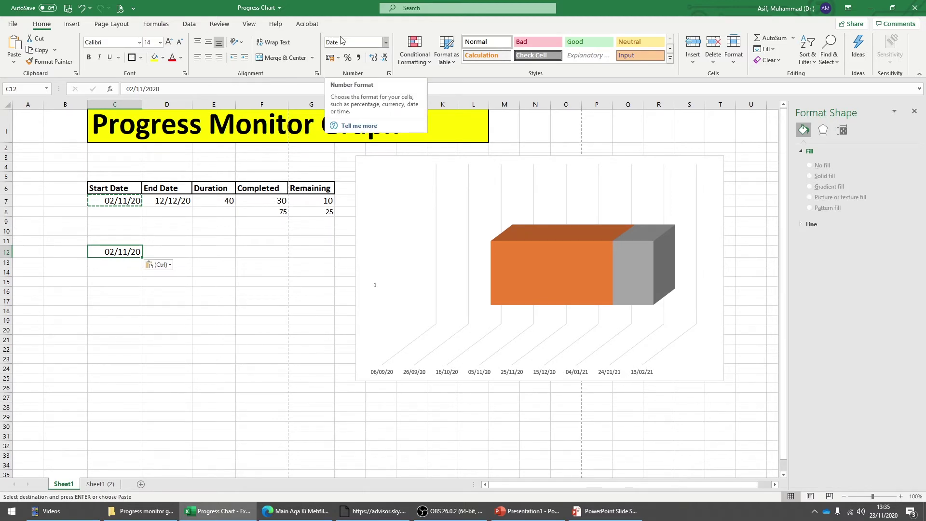
{"action": "left_click", "coordinate": [386, 43]}
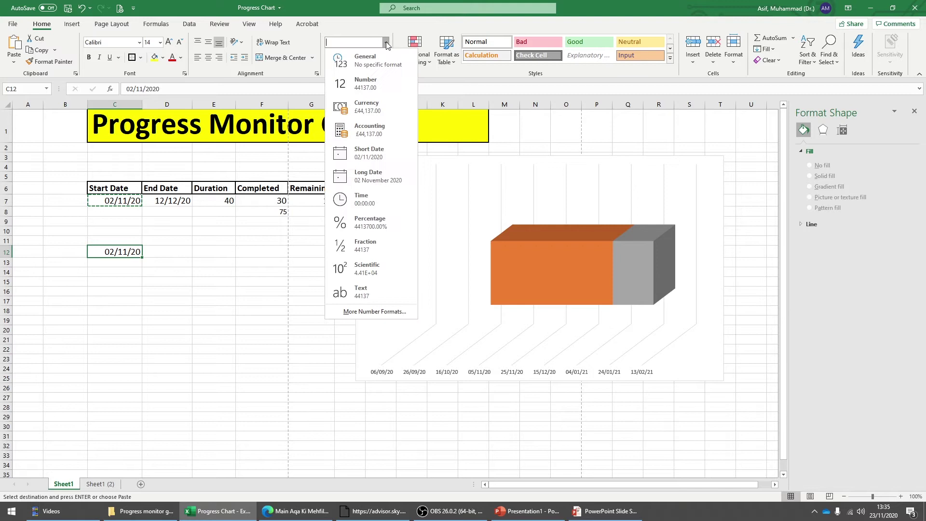
{"action": "left_click", "coordinate": [385, 79]}
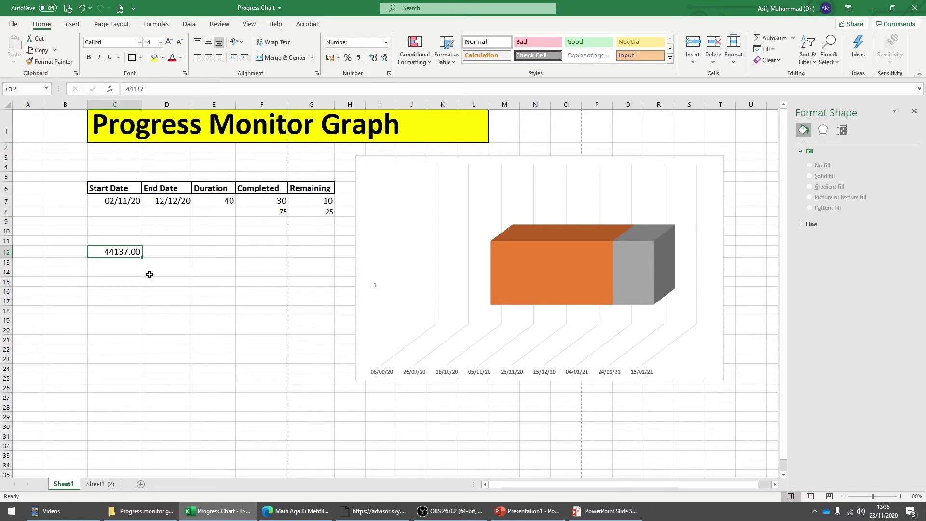
Set the horizontal date axis's minimum bound to 44137, copied from cell C12.
{"action": "key", "text": "ctrl+c"}
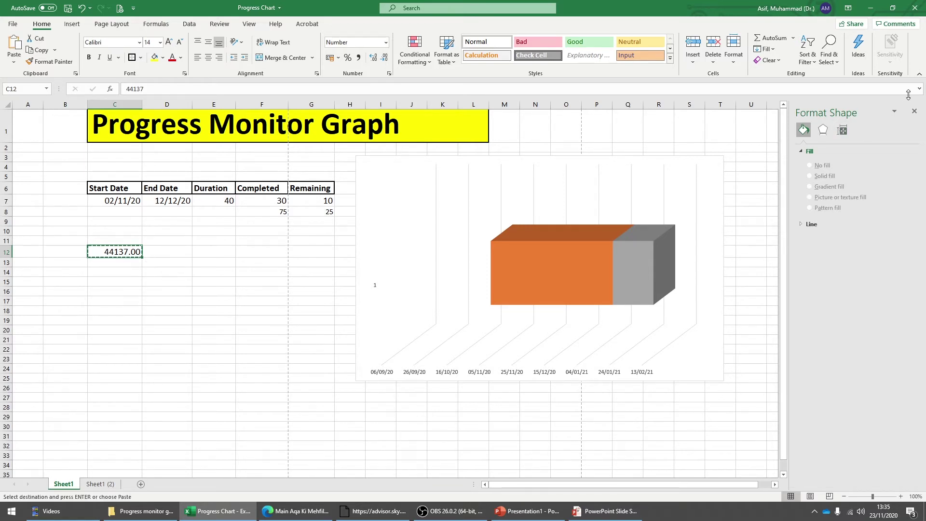
{"action": "left_click", "coordinate": [914, 111]}
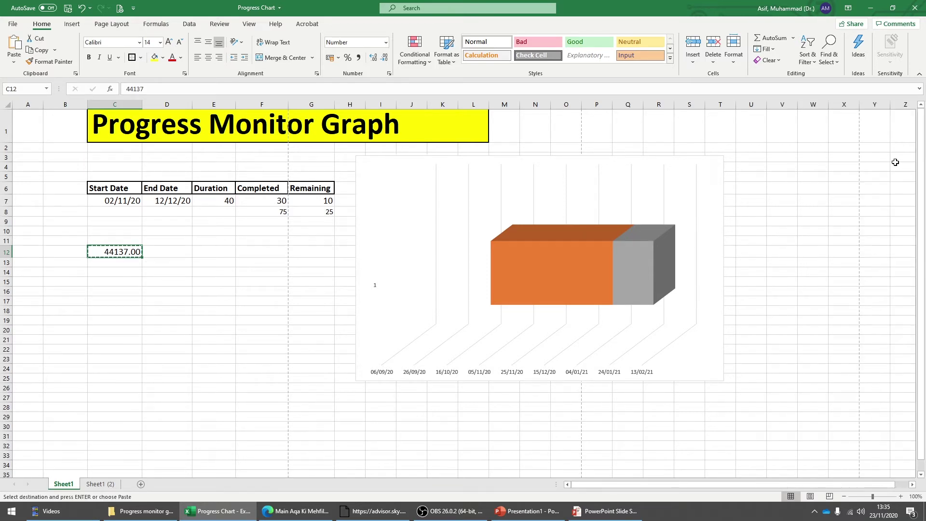
{"action": "double_click", "coordinate": [480, 374]}
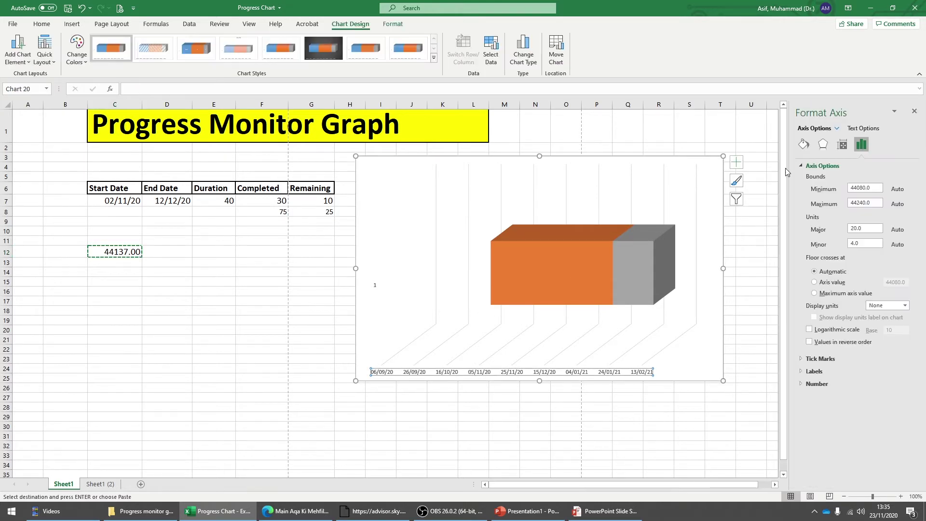
{"action": "left_click_drag", "start_coordinate": [874, 188], "coordinate": [836, 193]}
{"action": "key", "text": "ctrl+v"}
{"action": "key", "text": "Return"}
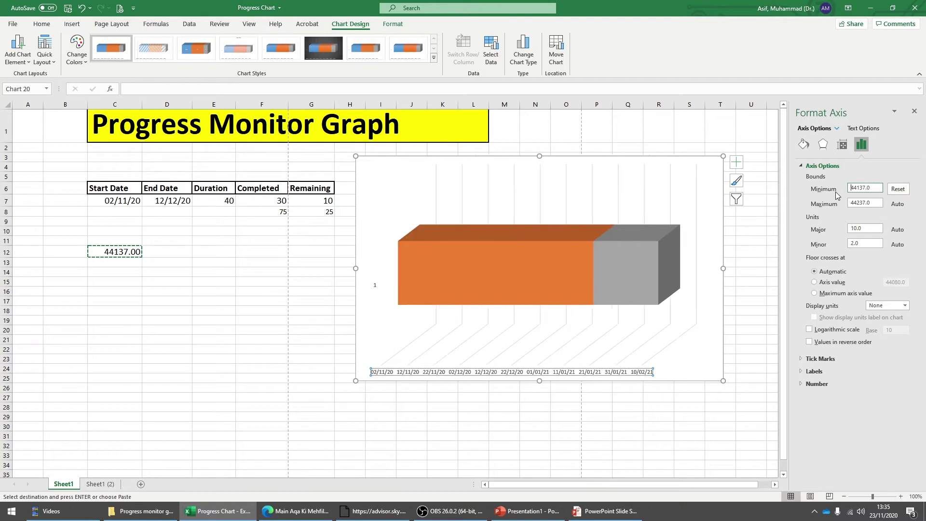
{"action": "left_click", "coordinate": [914, 111]}
{"action": "left_click", "coordinate": [821, 221]}
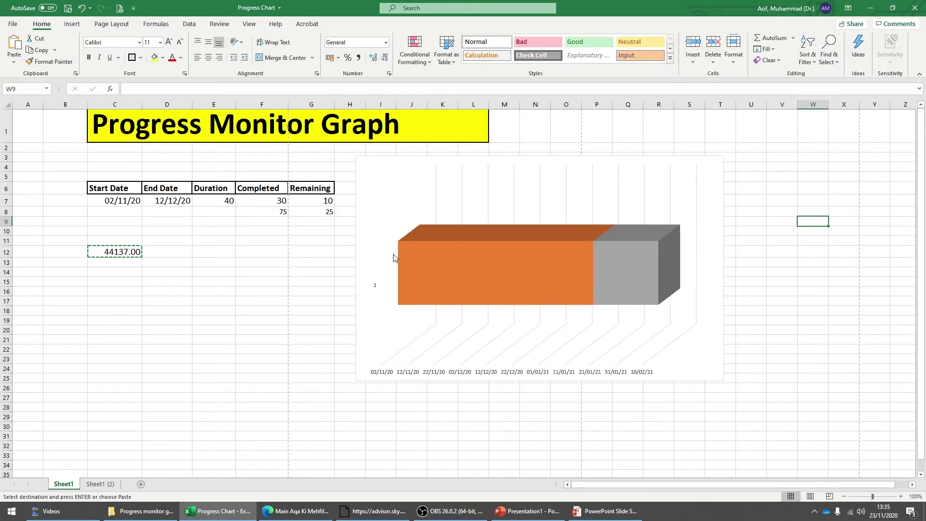
Delete the chart's vertical axis label and set the horizontal axis's major unit to 20.
{"action": "left_click", "coordinate": [374, 285]}
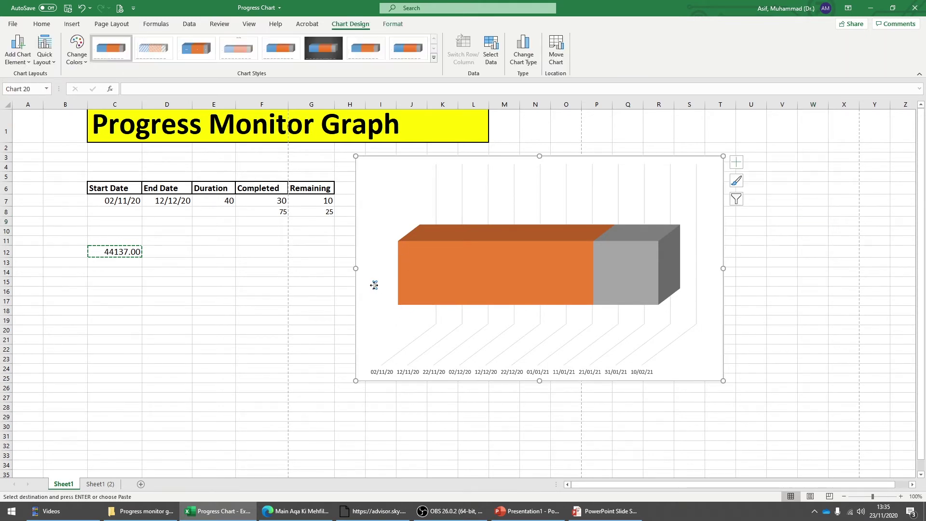
{"action": "key", "text": "Delete"}
{"action": "double_click", "coordinate": [514, 373]}
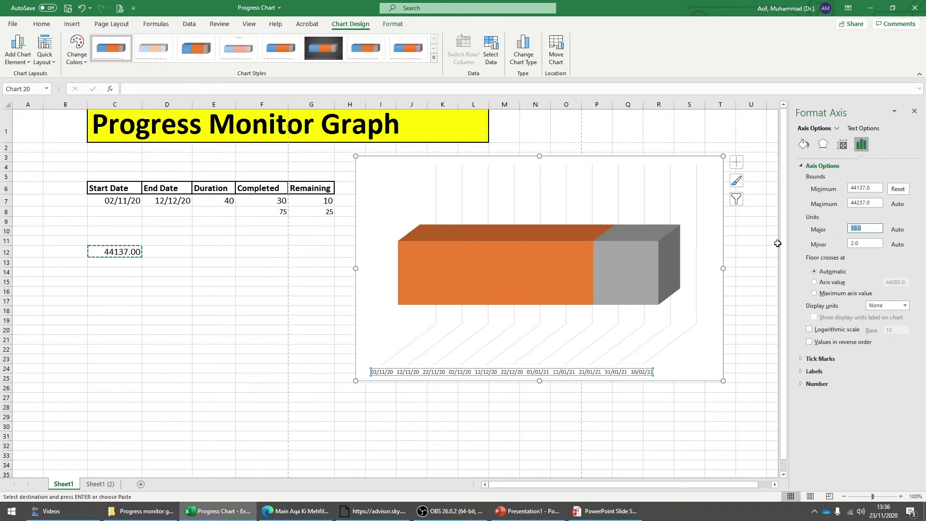
{"action": "type", "text": "20"}
{"action": "key", "text": "Return"}
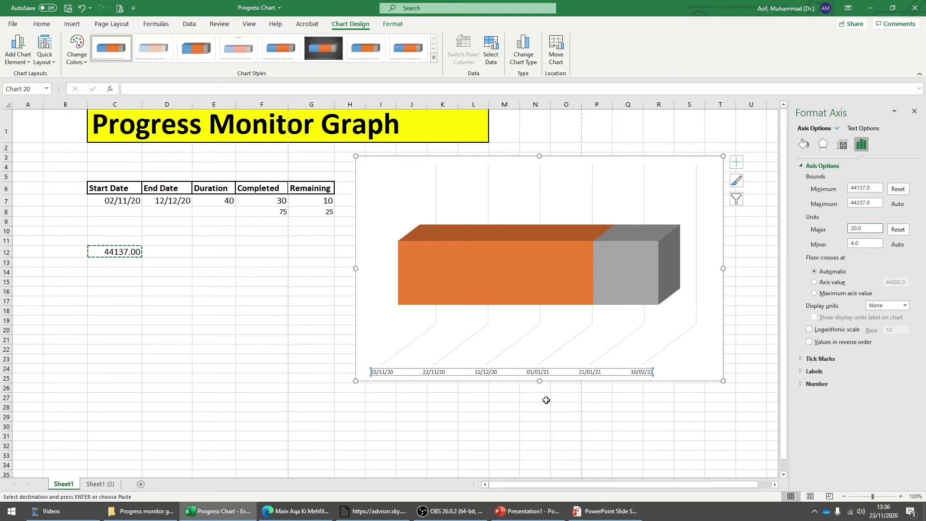
{"action": "key", "text": "Escape"}
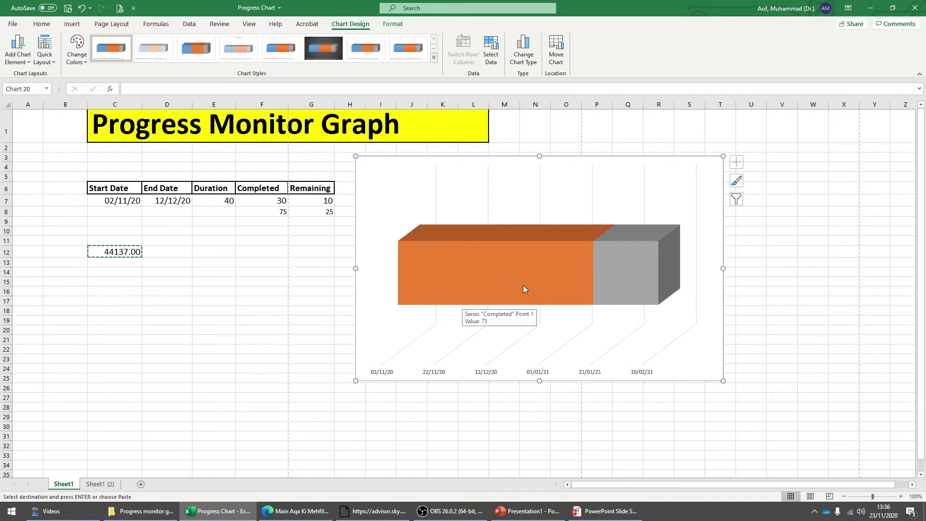
Add a chart title reading "Progress Graph".
{"action": "left_click", "coordinate": [737, 164]}
{"action": "left_click", "coordinate": [760, 193]}
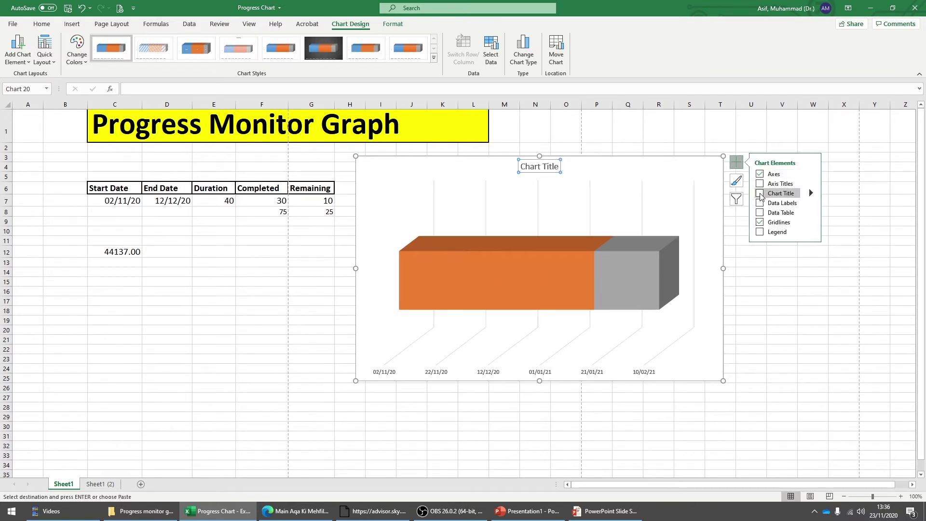
{"action": "left_click", "coordinate": [533, 168]}
{"action": "double_click", "coordinate": [533, 168]}
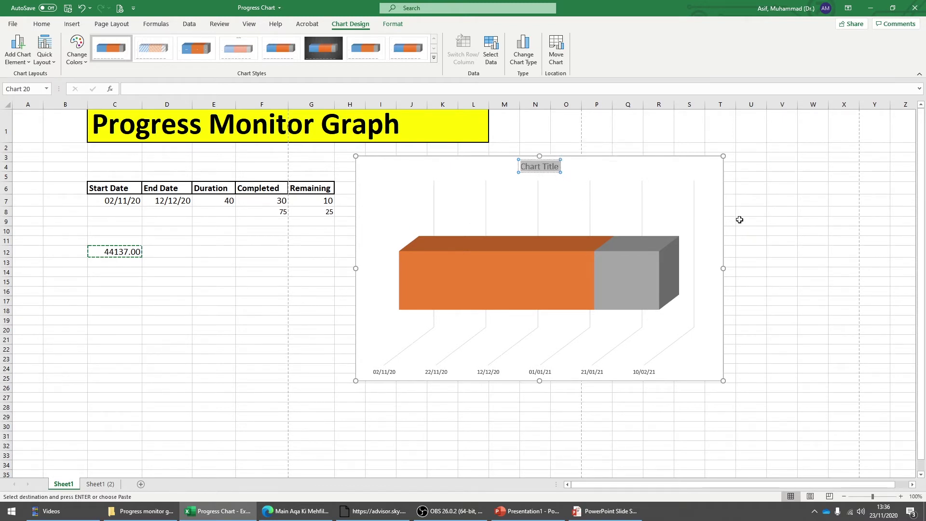
{"action": "type", "text": "Progress Graph"}
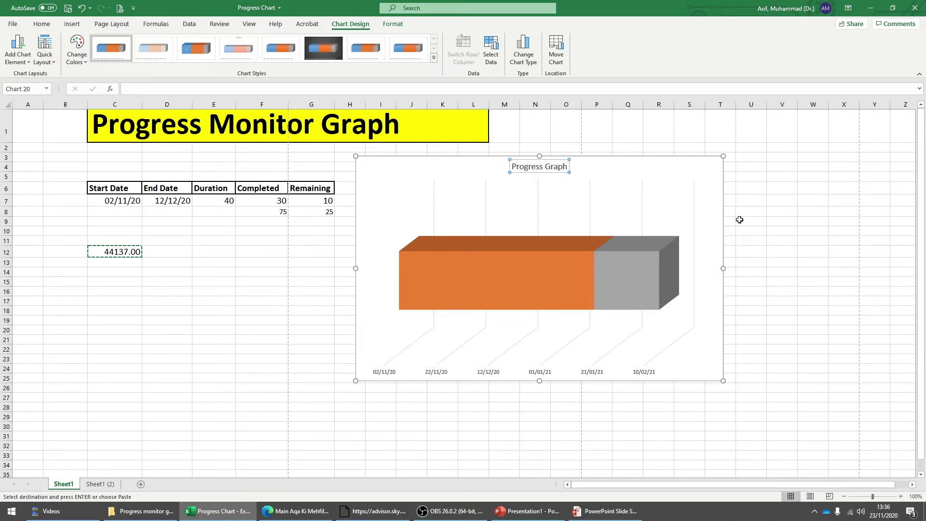
Make the chart title bold and set its font size to 36.
{"action": "left_click", "coordinate": [535, 172]}
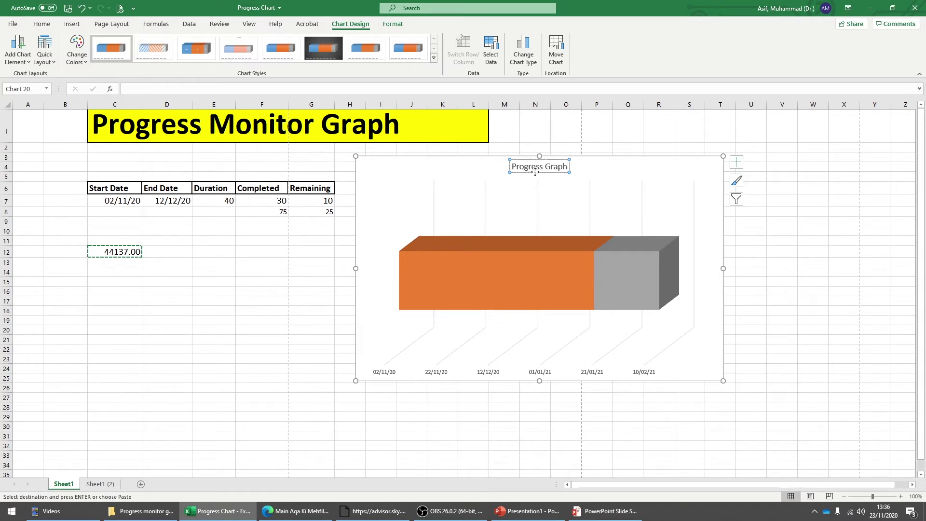
{"action": "left_click", "coordinate": [42, 23]}
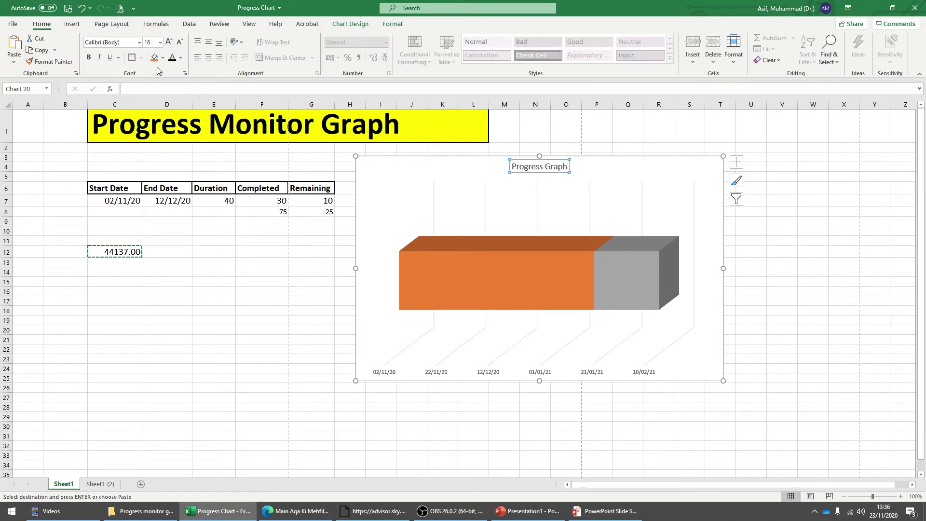
{"action": "key", "text": "ctrl+b"}
{"action": "left_click", "coordinate": [160, 43]}
{"action": "left_click", "coordinate": [152, 179]}
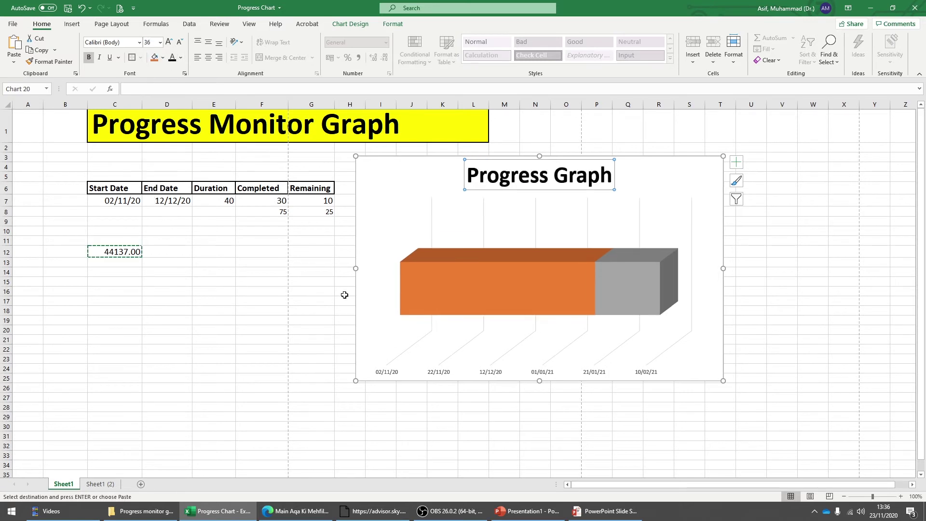
{"action": "left_click", "coordinate": [330, 300]}
Enlarge the font of the date labels on the chart's horizontal axis.
{"action": "left_click", "coordinate": [717, 162]}
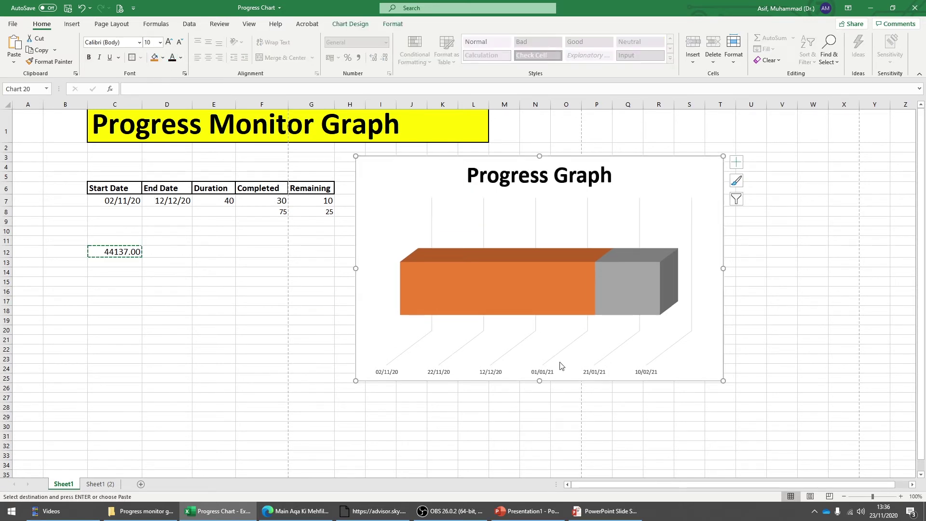
{"action": "left_click", "coordinate": [521, 372]}
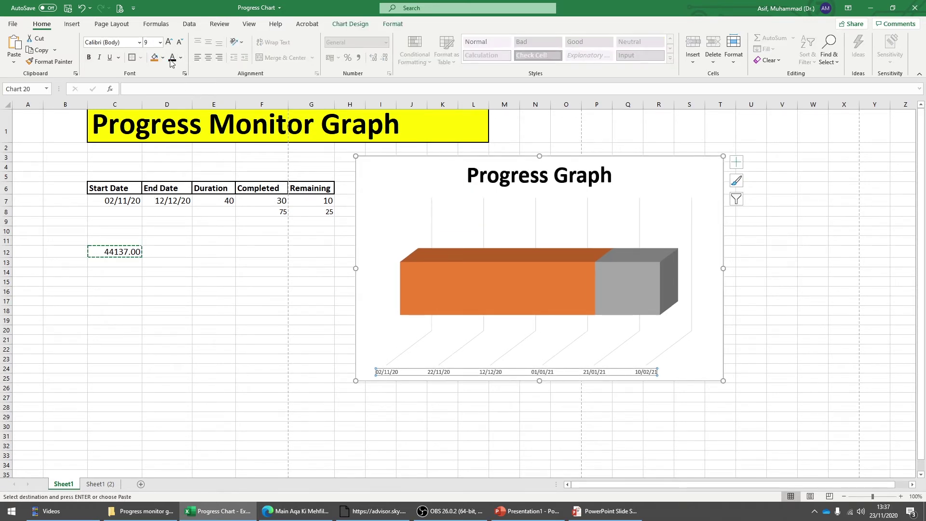
{"action": "left_click", "coordinate": [160, 42]}
{"action": "left_click", "coordinate": [153, 111]}
{"action": "left_click", "coordinate": [285, 259]}
Add data labels to the chart's series, leaving axis titles off.
{"action": "left_click", "coordinate": [707, 164]}
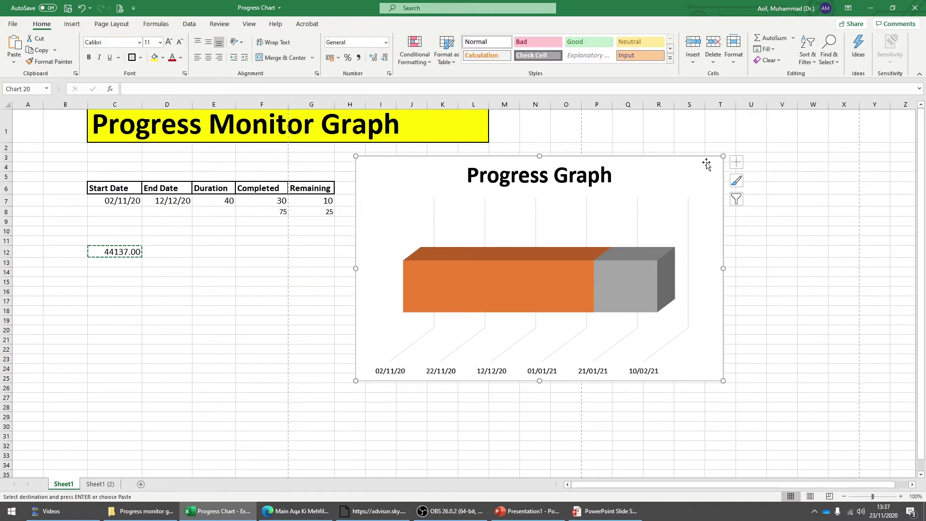
{"action": "left_click", "coordinate": [734, 165]}
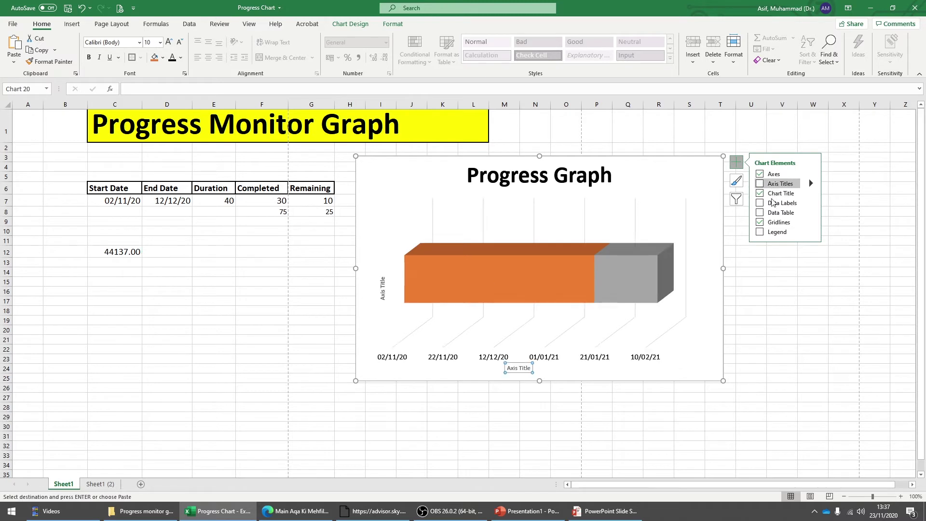
{"action": "left_click", "coordinate": [760, 203]}
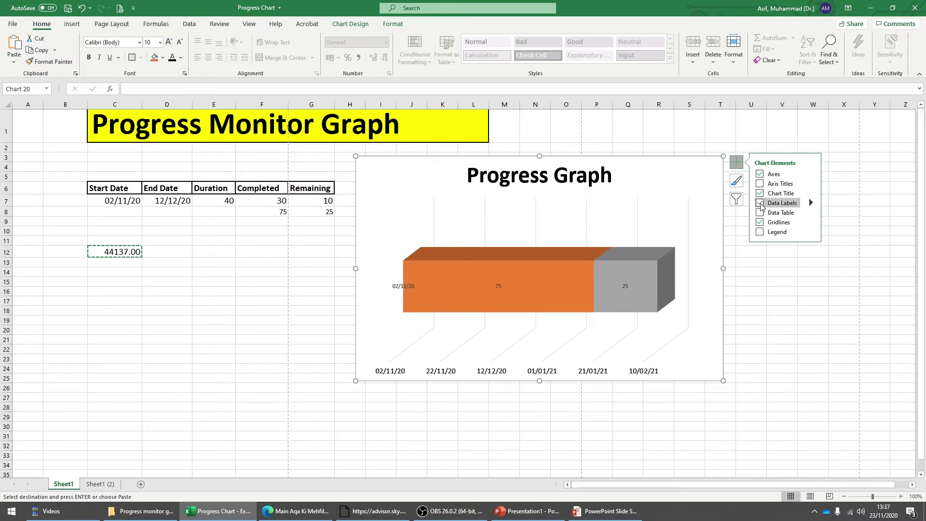
{"action": "left_click", "coordinate": [760, 203]}
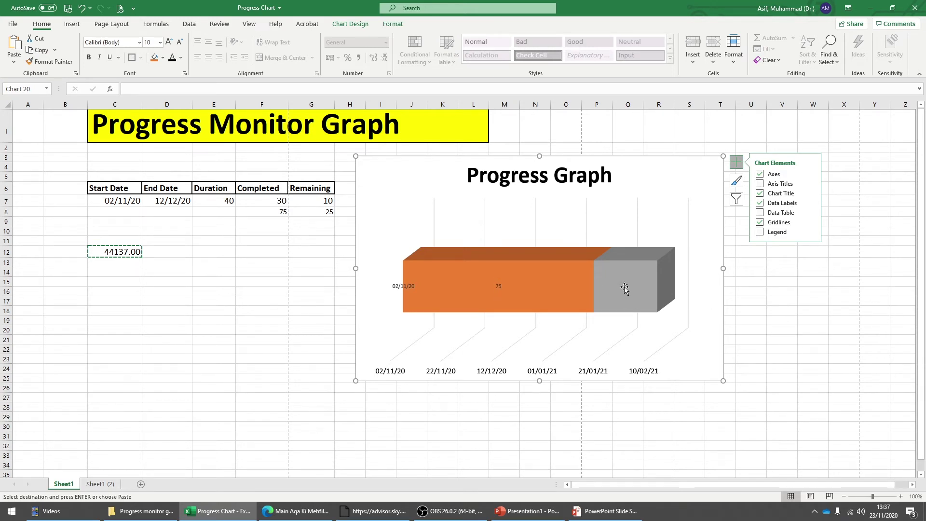
Delete the start date's data label and set the font size of the Completed and Remaining data labels to 28.
{"action": "left_click", "coordinate": [397, 284]}
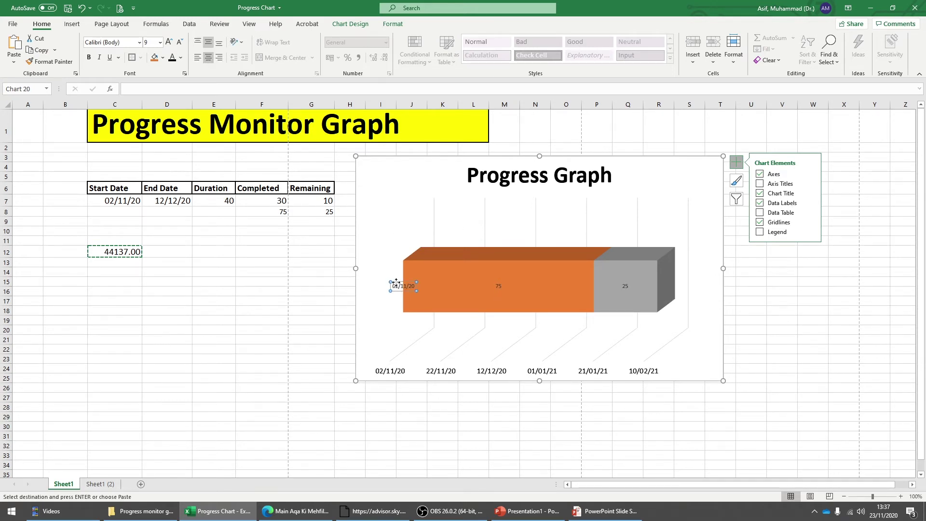
{"action": "key", "text": "Delete"}
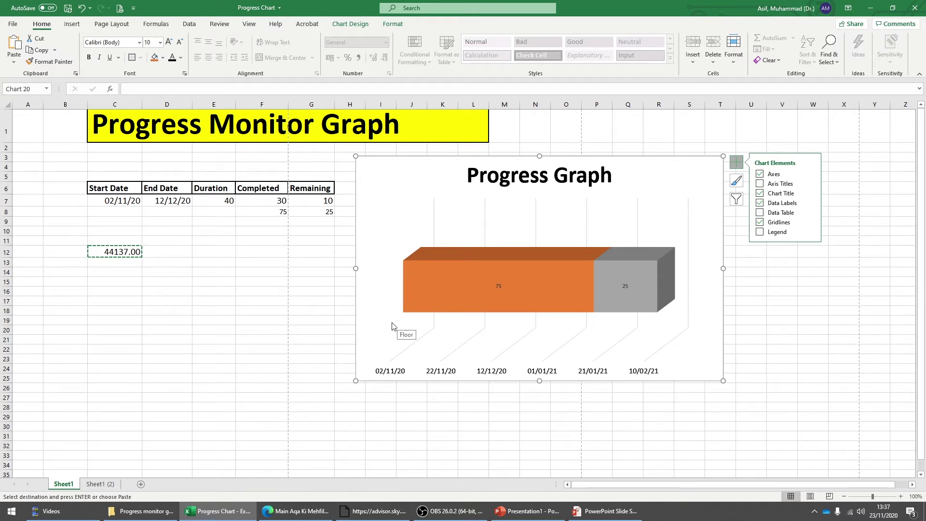
{"action": "left_click", "coordinate": [497, 287]}
{"action": "left_click", "coordinate": [160, 43]}
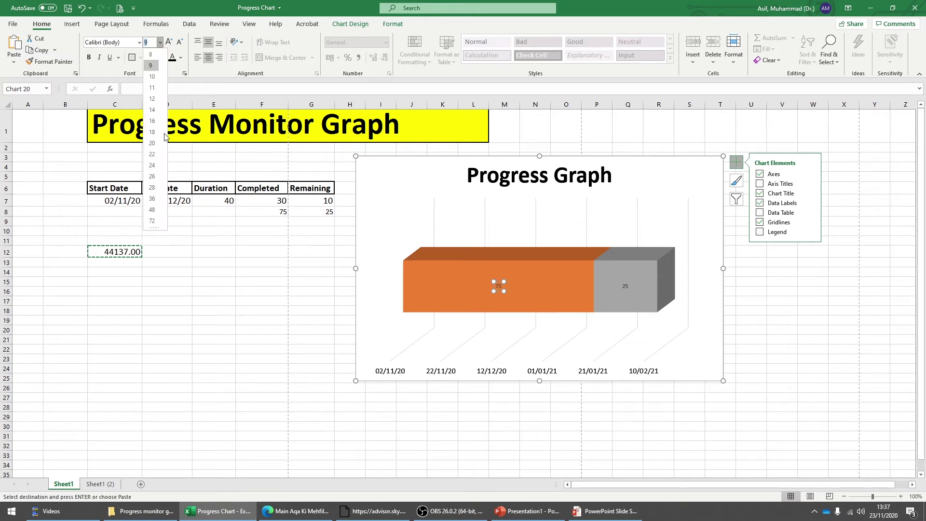
{"action": "left_click", "coordinate": [152, 187]}
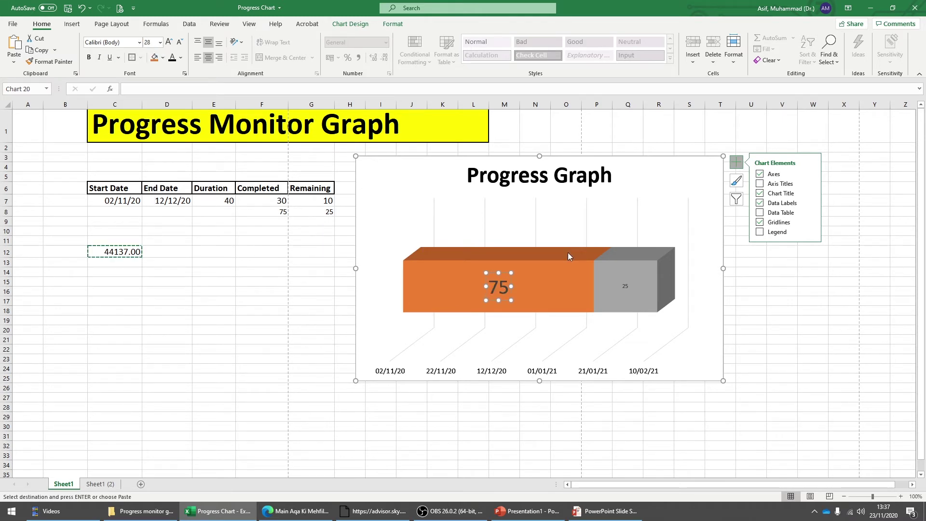
{"action": "left_click", "coordinate": [626, 286]}
{"action": "left_click", "coordinate": [160, 43]}
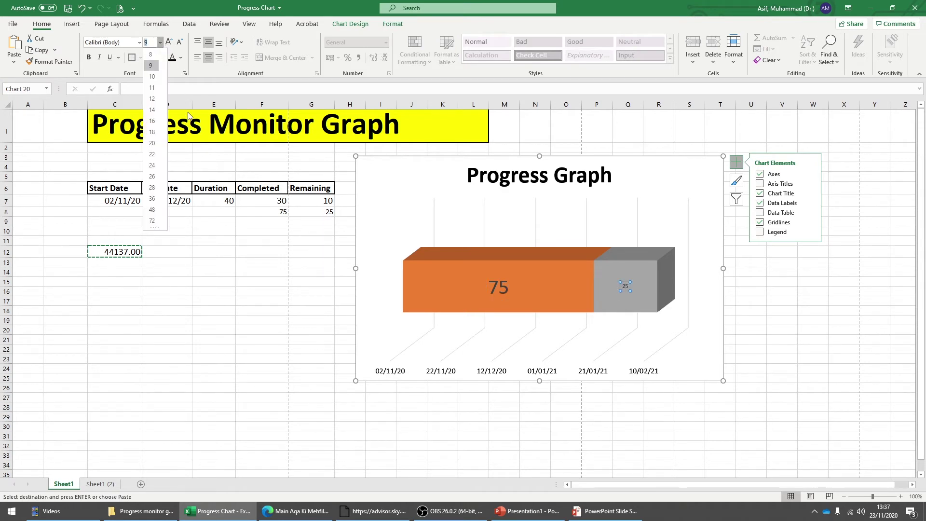
{"action": "left_click", "coordinate": [153, 187]}
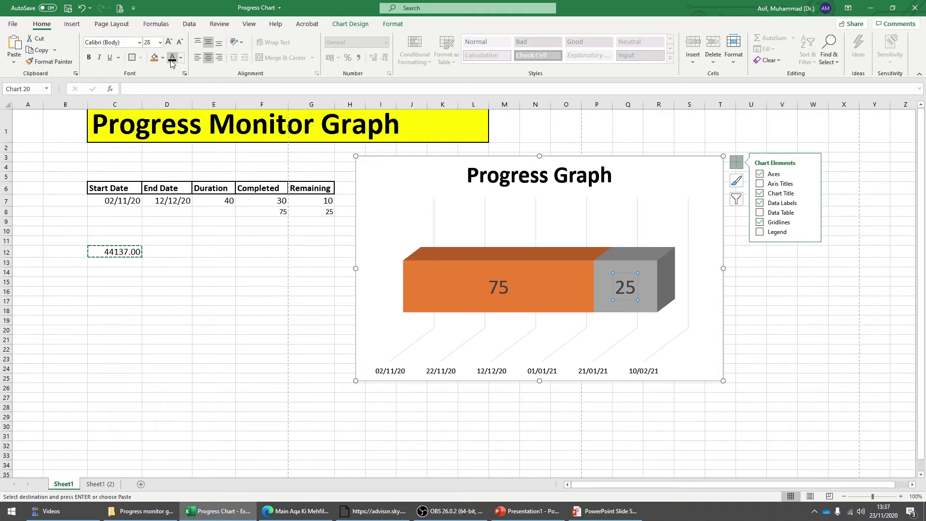
Enlarge both data labels to font size 32, colouring the Completed label white and the Remaining label black.
{"action": "left_click", "coordinate": [168, 42]}
{"action": "left_click", "coordinate": [181, 58]}
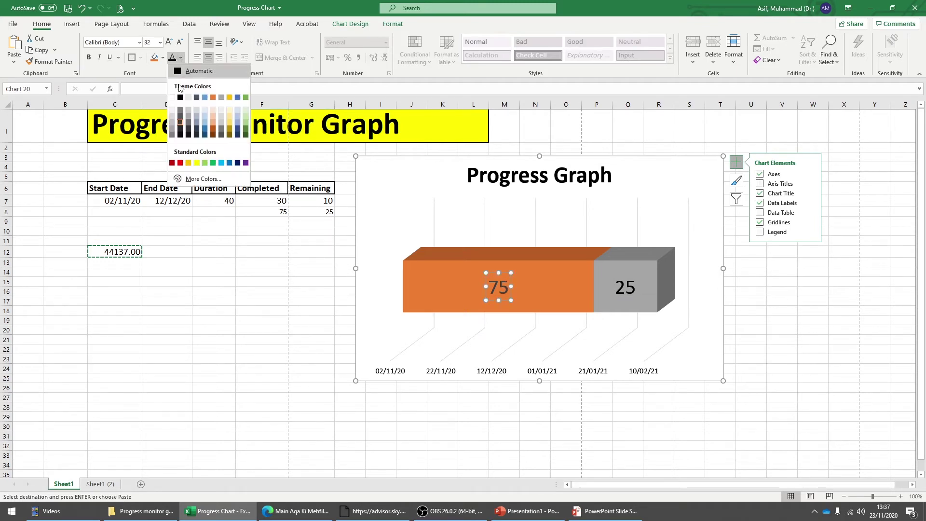
{"action": "left_click", "coordinate": [176, 96]}
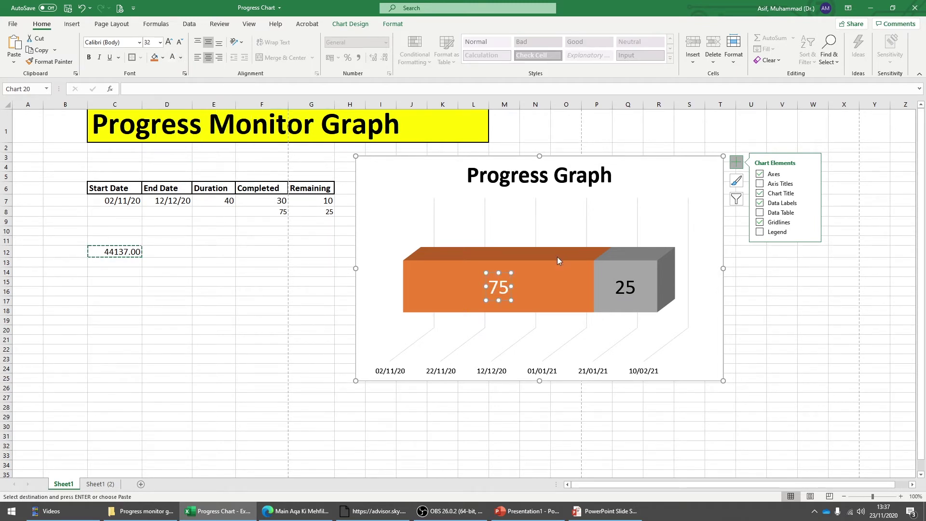
Change the fill of the chart's Completed bar segment to the standard blue and leave the chart formatting.
{"action": "left_click", "coordinate": [551, 276]}
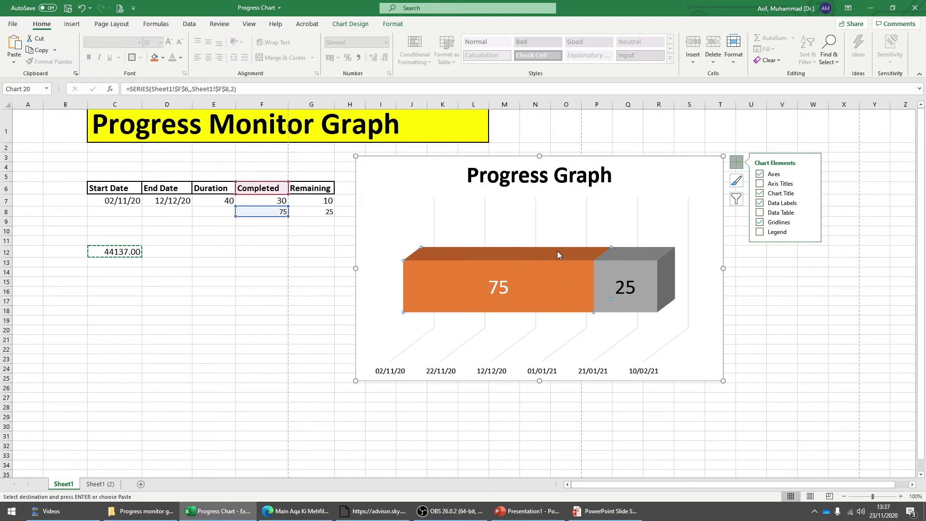
{"action": "double_click", "coordinate": [552, 270]}
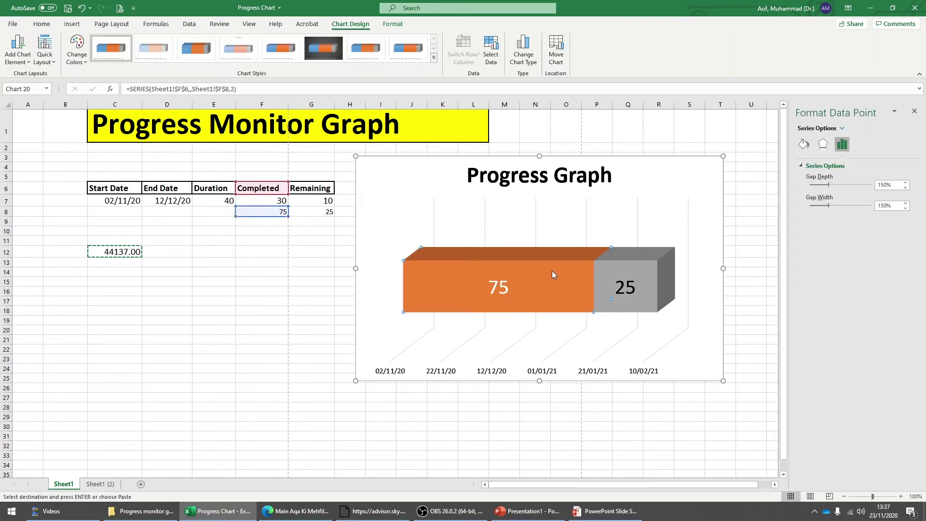
{"action": "left_click", "coordinate": [804, 144]}
{"action": "left_click", "coordinate": [737, 164]}
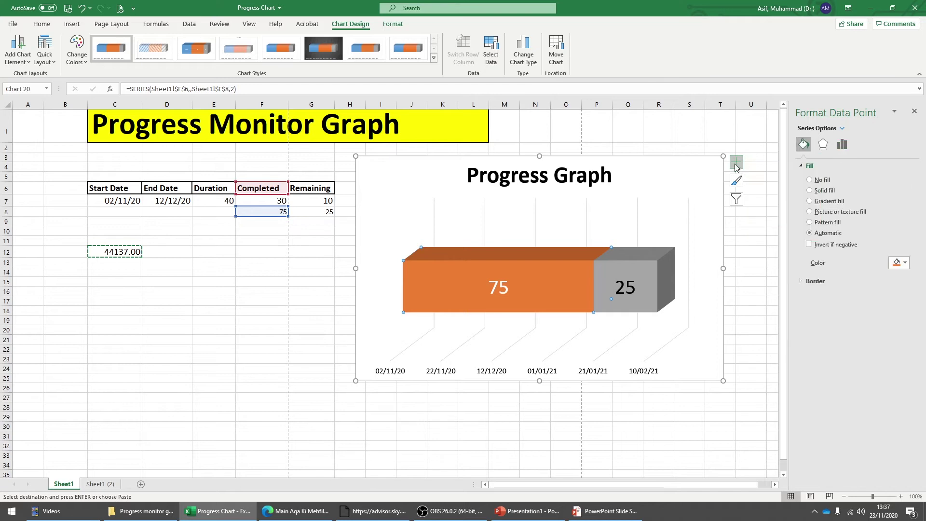
{"action": "left_click", "coordinate": [904, 264]}
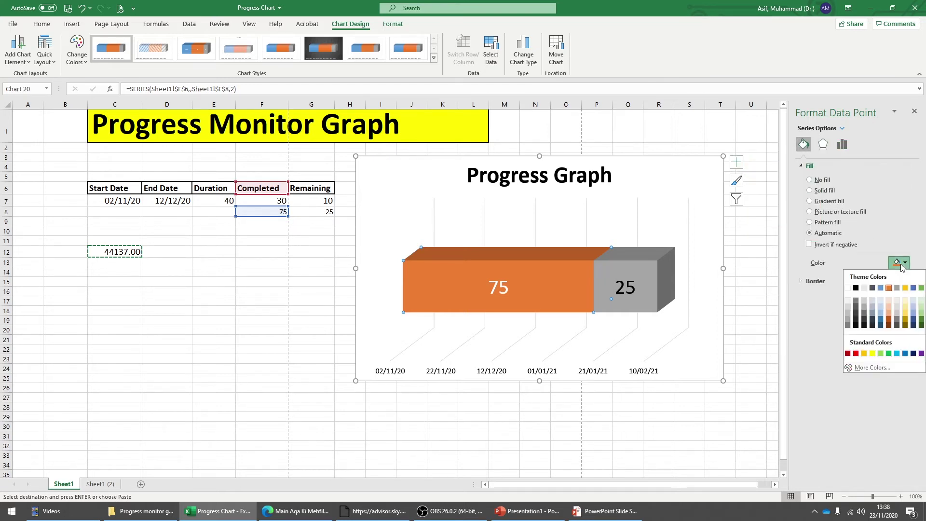
{"action": "left_click", "coordinate": [905, 354]}
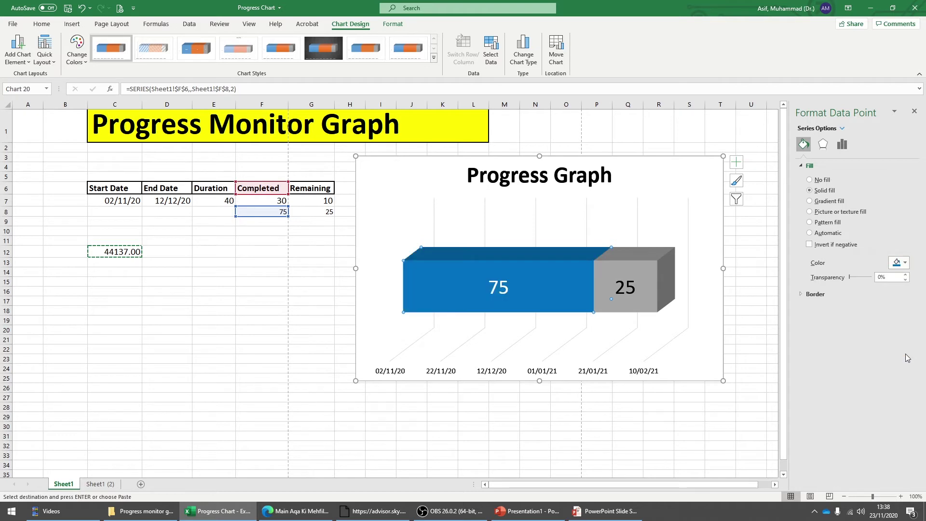
{"action": "left_click", "coordinate": [914, 111]}
{"action": "left_click", "coordinate": [818, 221]}
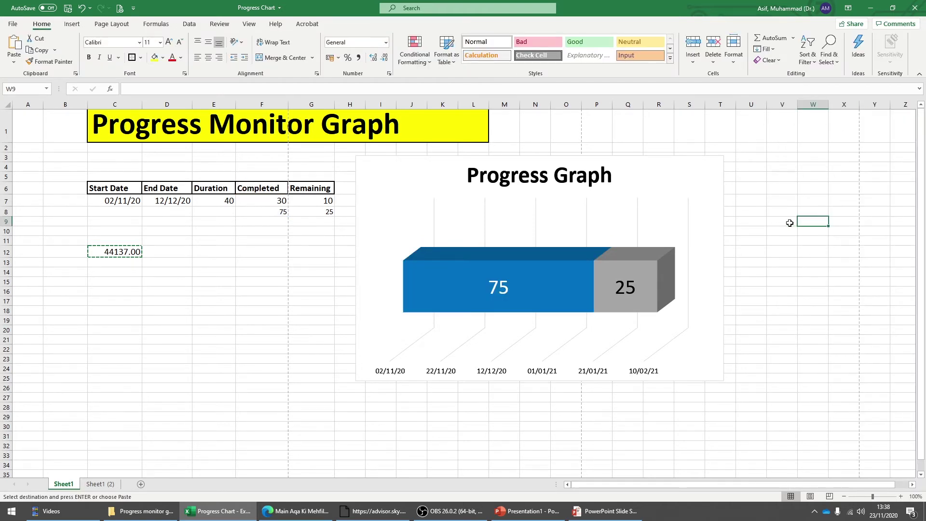
Append a percent sign to the Completed and Remaining data labels on the chart.
{"action": "left_click", "coordinate": [498, 288]}
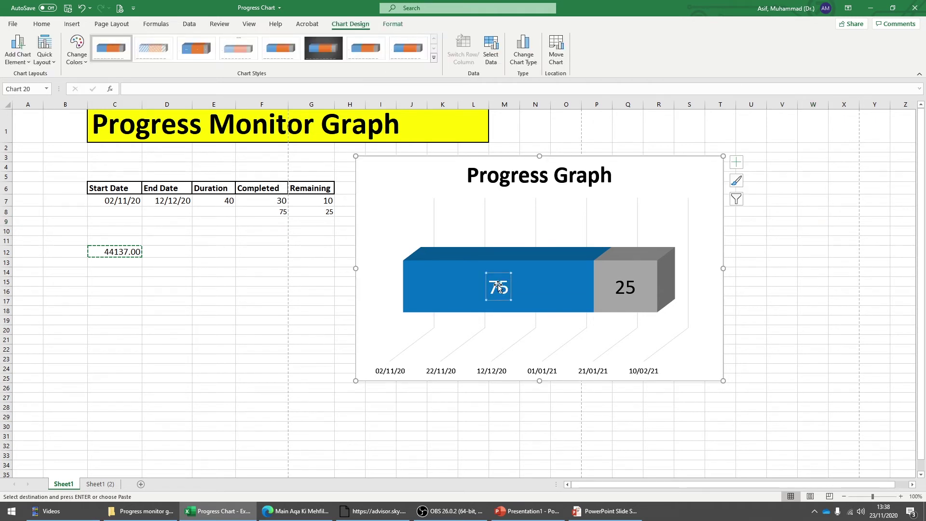
{"action": "left_click", "coordinate": [503, 287]}
{"action": "double_click", "coordinate": [505, 287]}
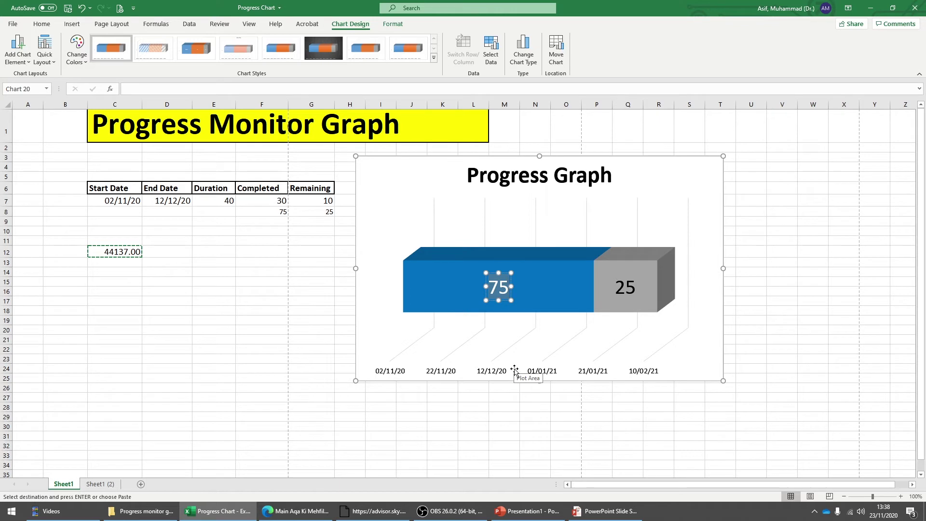
{"action": "type", "text": "%"}
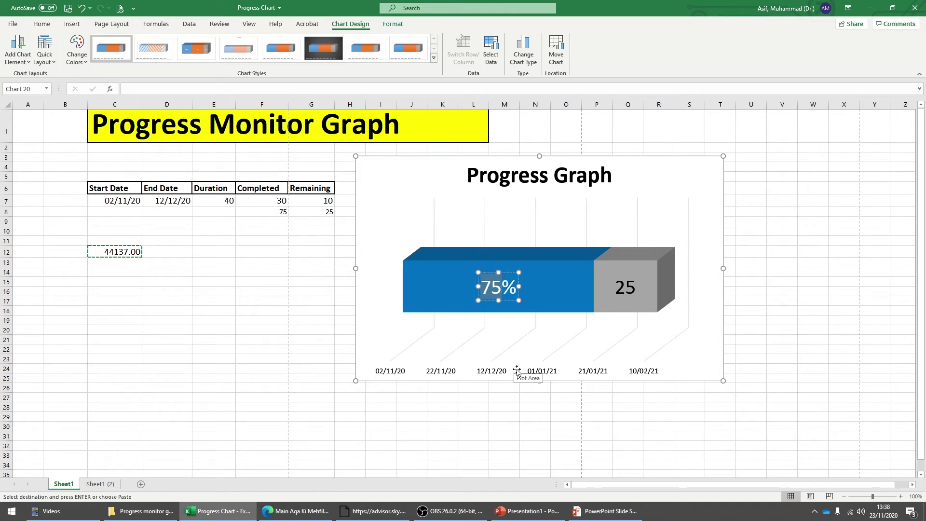
{"action": "left_click", "coordinate": [626, 284]}
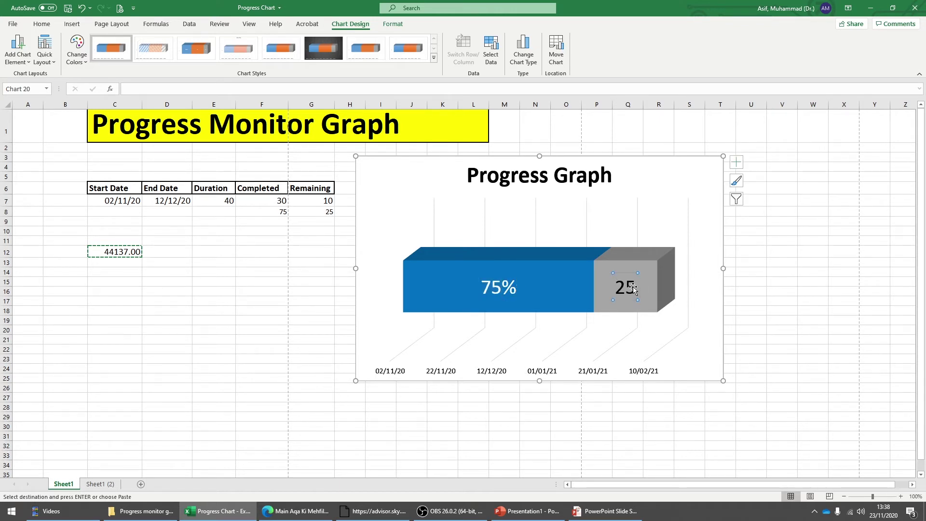
{"action": "double_click", "coordinate": [631, 284]}
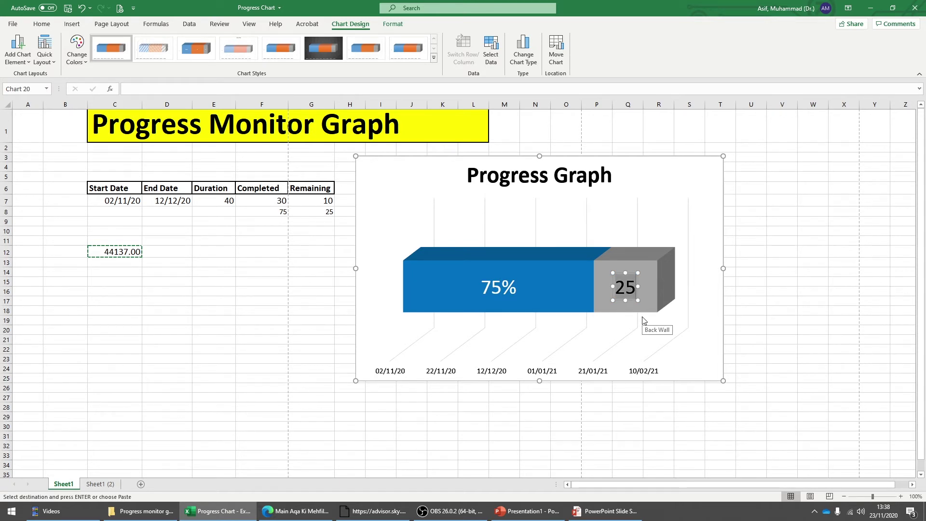
{"action": "type", "text": "%"}
{"action": "left_click", "coordinate": [790, 260]}
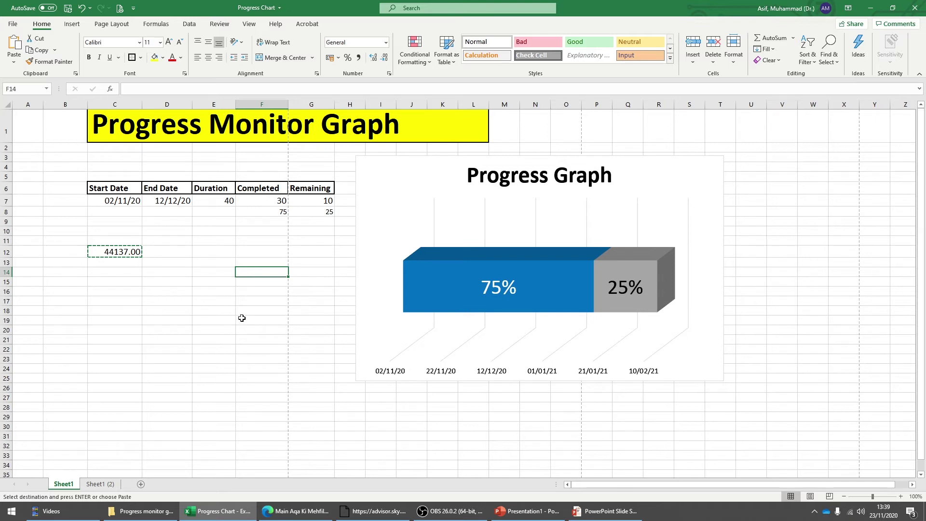
Test the chart by setting the Completed value in F7 to 35, and undo that change.
{"action": "left_click", "coordinate": [275, 200]}
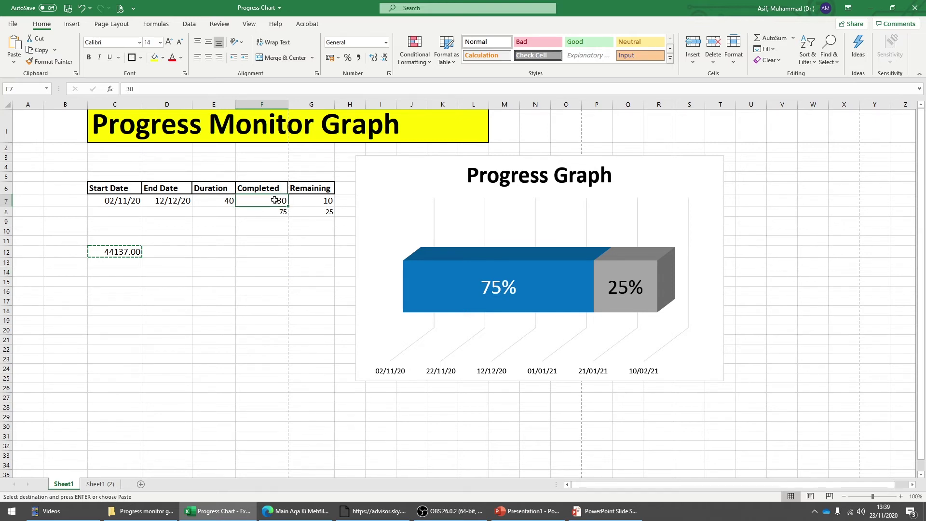
{"action": "type", "text": "3"}
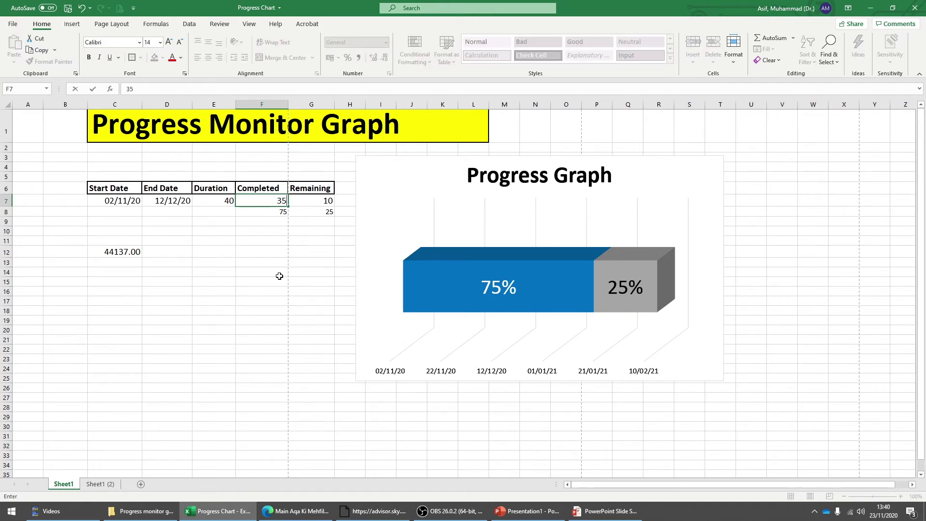
{"action": "key", "text": "Return"}
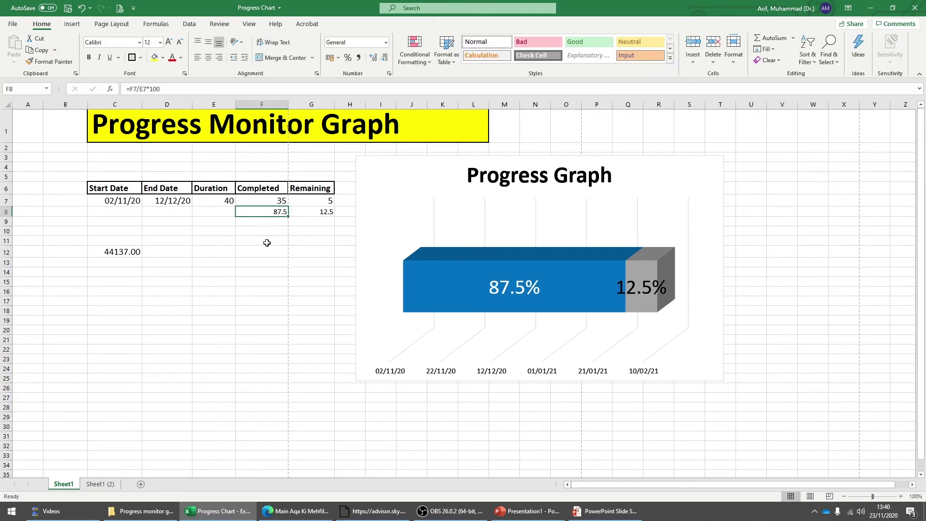
{"action": "left_click", "coordinate": [247, 260]}
{"action": "key", "text": "ctrl+z"}
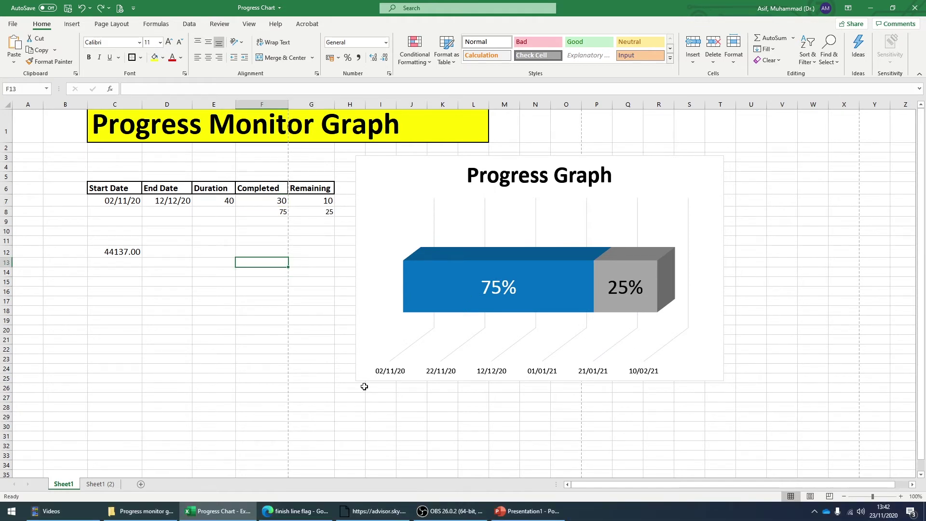
Draw a rectangle about 3.44 cm by 1.4 cm below the bar's start, containing "Start Date" and "02/11/20" on two lines.
{"action": "left_click", "coordinate": [72, 23]}
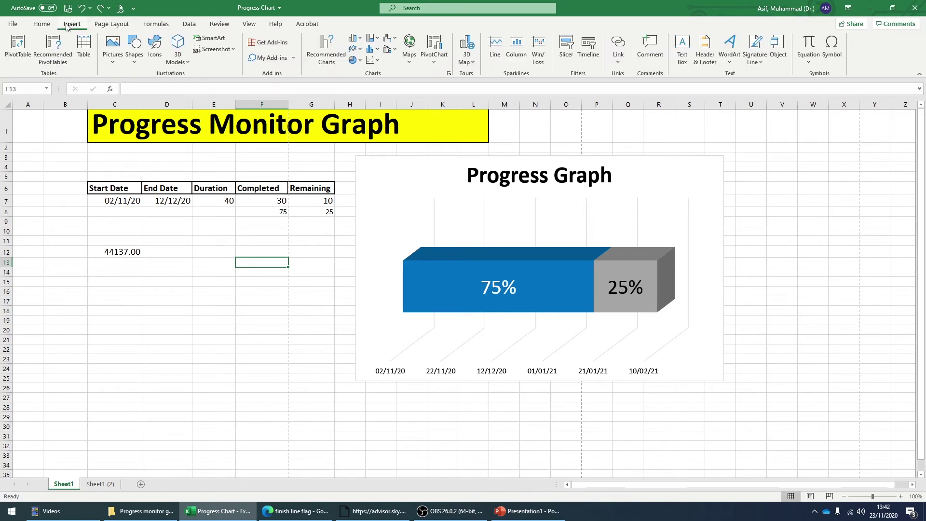
{"action": "left_click", "coordinate": [135, 63]}
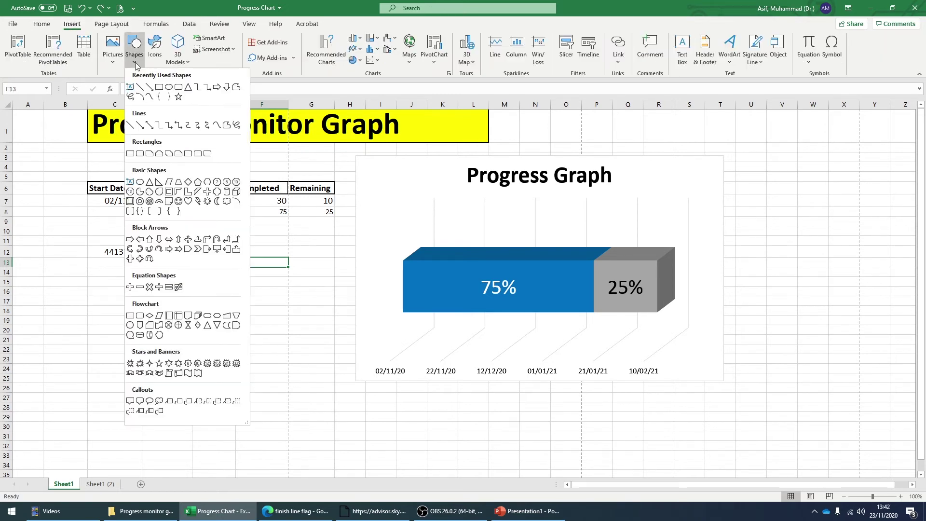
{"action": "left_click", "coordinate": [155, 86]}
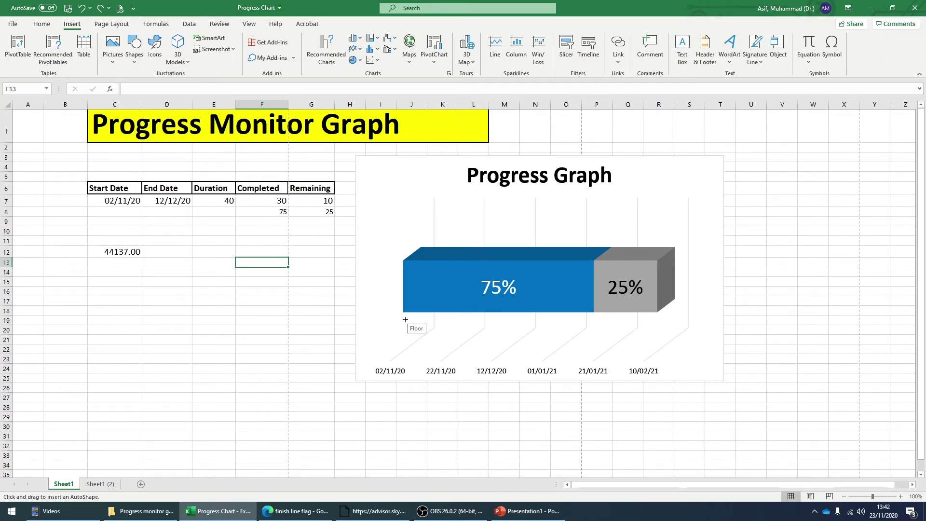
{"action": "left_click_drag", "start_coordinate": [402, 318], "coordinate": [466, 344]}
{"action": "type", "text": "Start Date"}
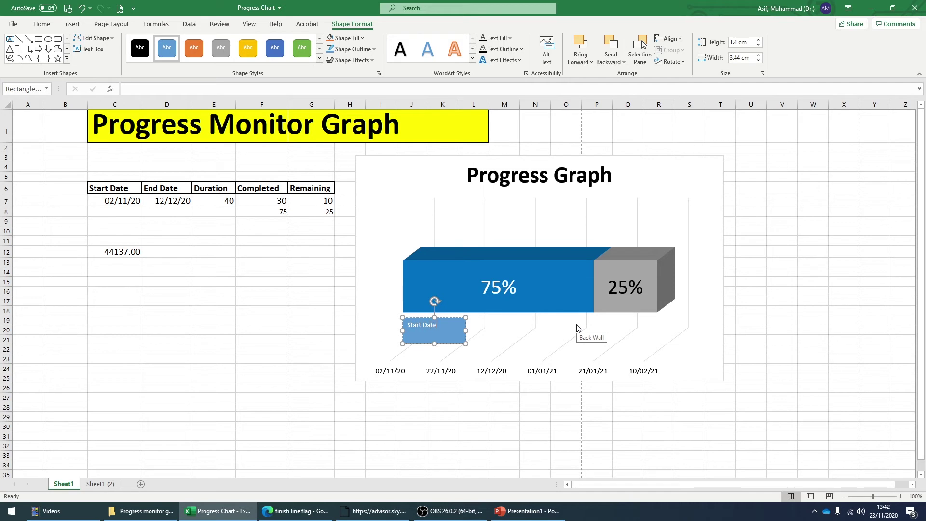
{"action": "key", "text": "Return"}
{"action": "type", "text": "02/11/20"}
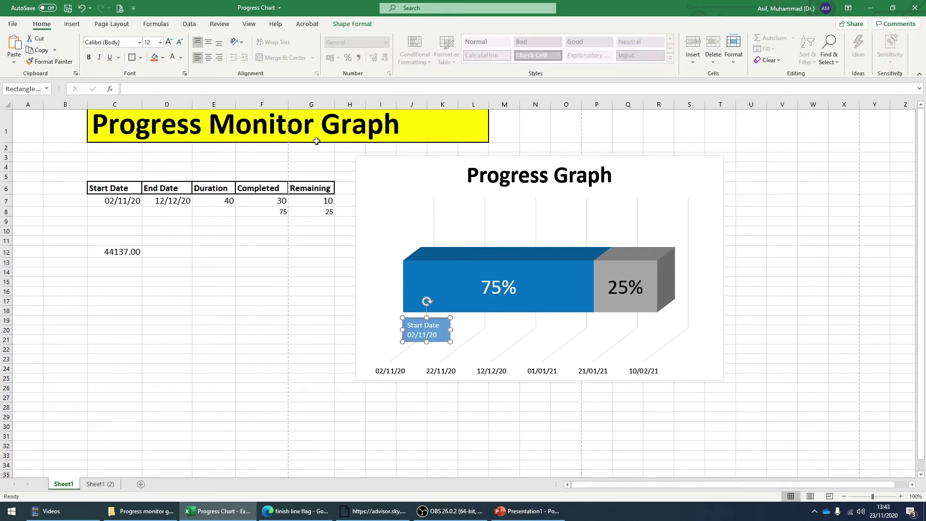
Apply the orange gradient preset shape style to the Start Date box.
{"action": "left_click", "coordinate": [353, 24]}
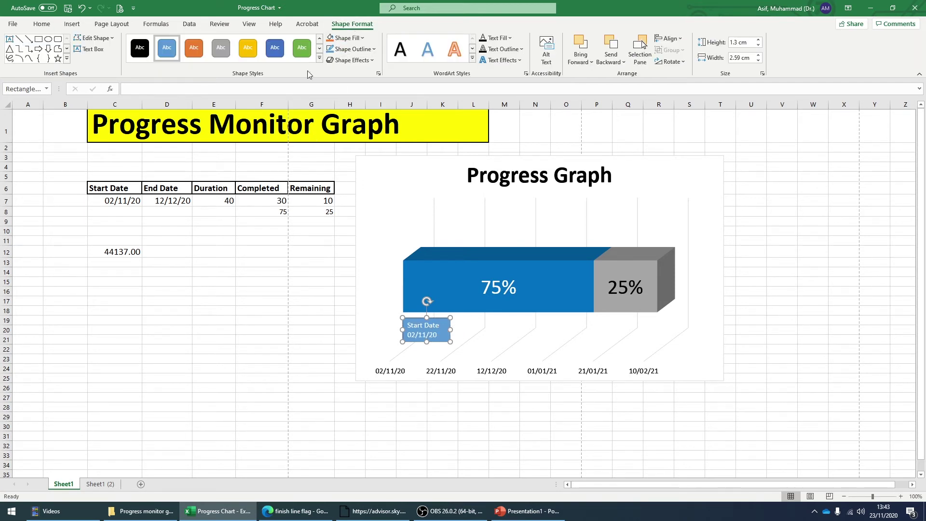
{"action": "left_click", "coordinate": [320, 59]}
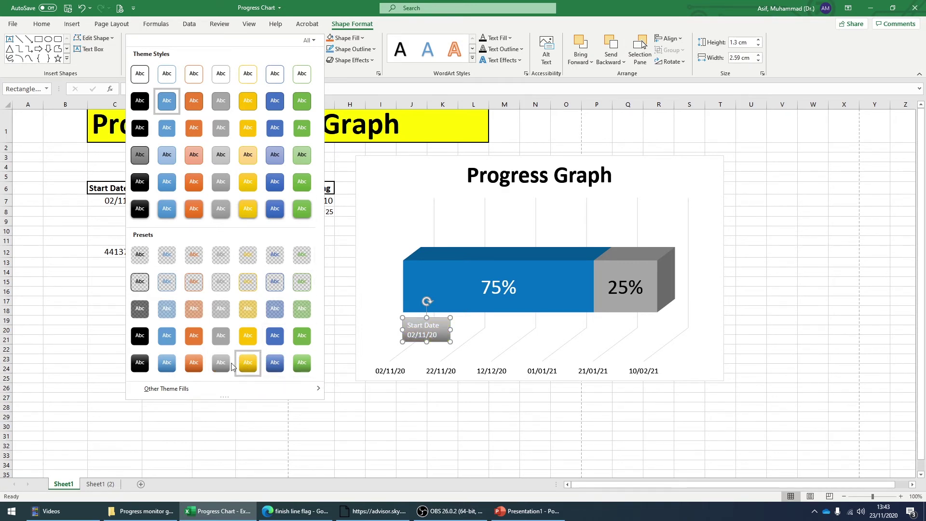
{"action": "left_click", "coordinate": [198, 365]}
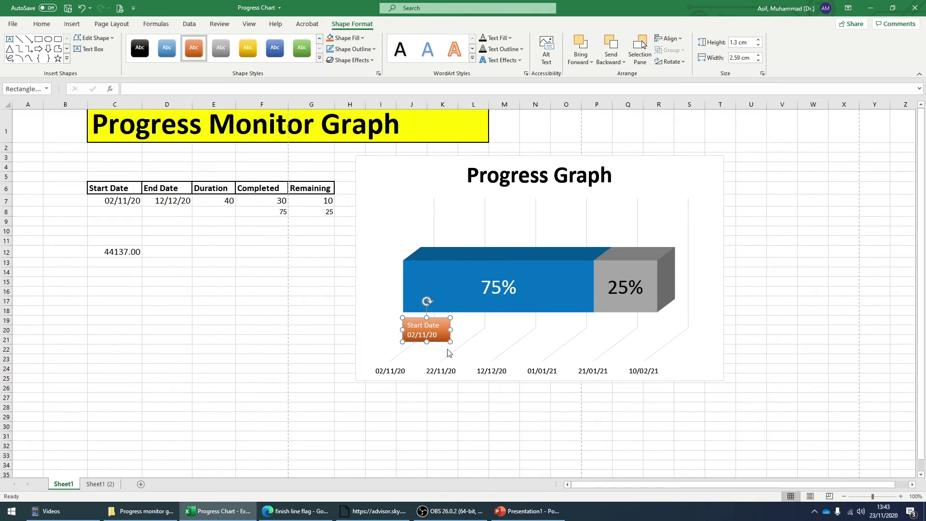
Set the Start Date box's text colour to Automatic and move the box up against the bar's lower edge.
{"action": "left_click", "coordinate": [42, 24]}
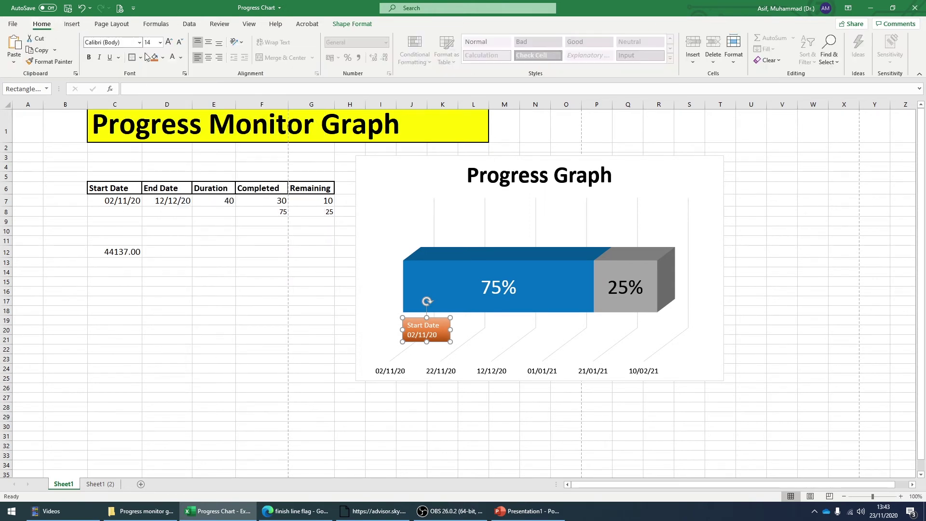
{"action": "left_click", "coordinate": [182, 57]}
{"action": "left_click", "coordinate": [208, 71]}
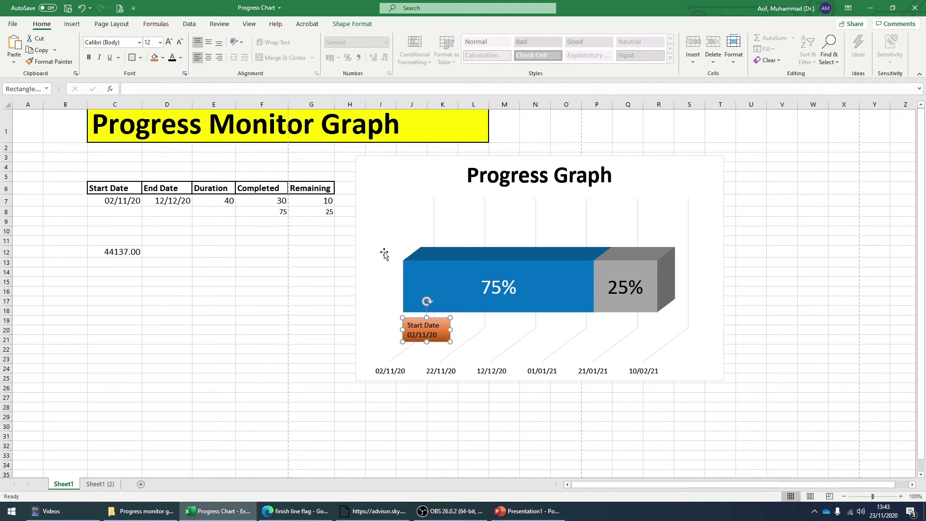
{"action": "left_click_drag", "start_coordinate": [448, 332], "coordinate": [449, 328]}
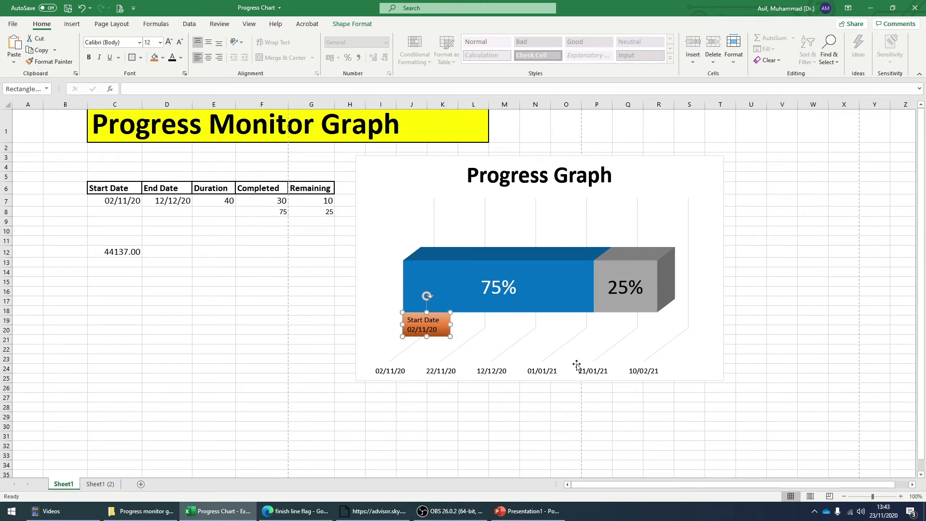
Duplicate the Start Date box and place the copy on top of the bar's far end, above the remaining section.
{"action": "key", "text": "ctrl+d"}
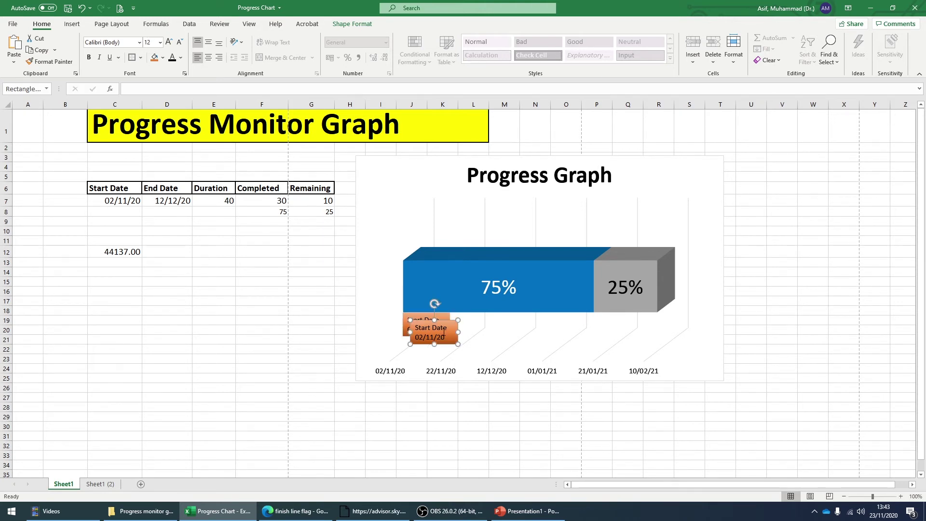
{"action": "left_click_drag", "start_coordinate": [446, 324], "coordinate": [665, 225]}
Apply the gold gradient preset style to the copied box and change its text to "End Date" and "12/12/20".
{"action": "left_click", "coordinate": [348, 24]}
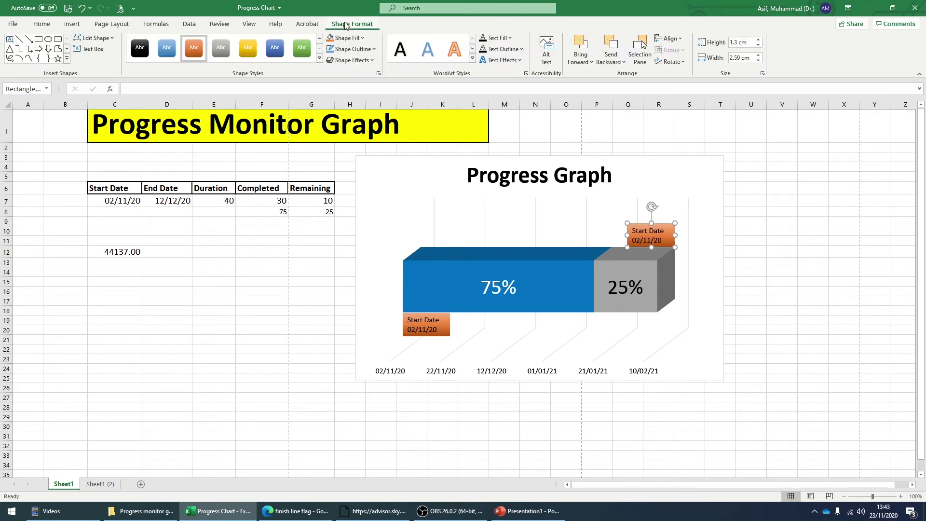
{"action": "left_click", "coordinate": [321, 60]}
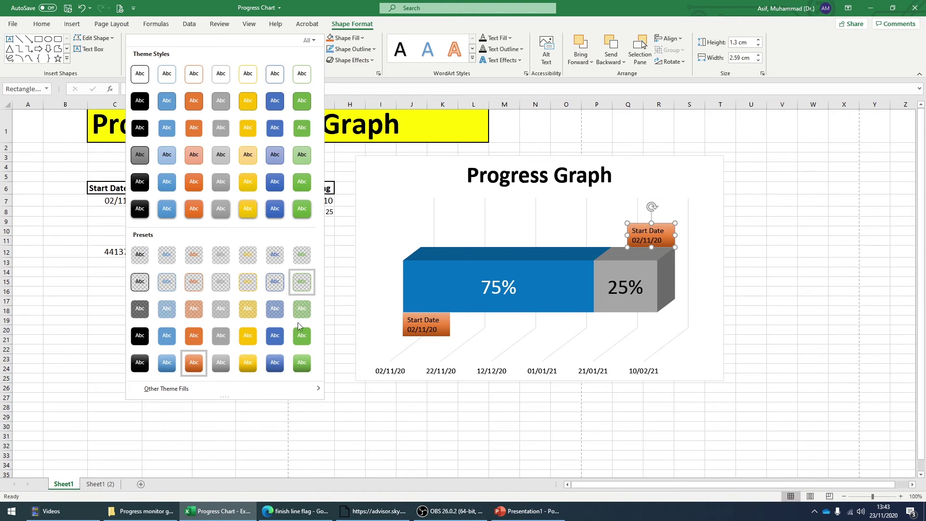
{"action": "left_click", "coordinate": [251, 363]}
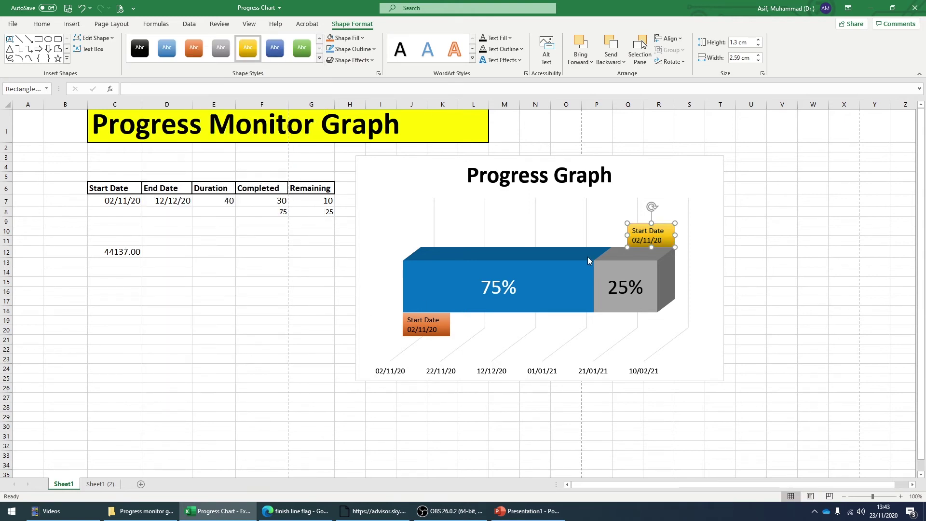
{"action": "double_click", "coordinate": [642, 232]}
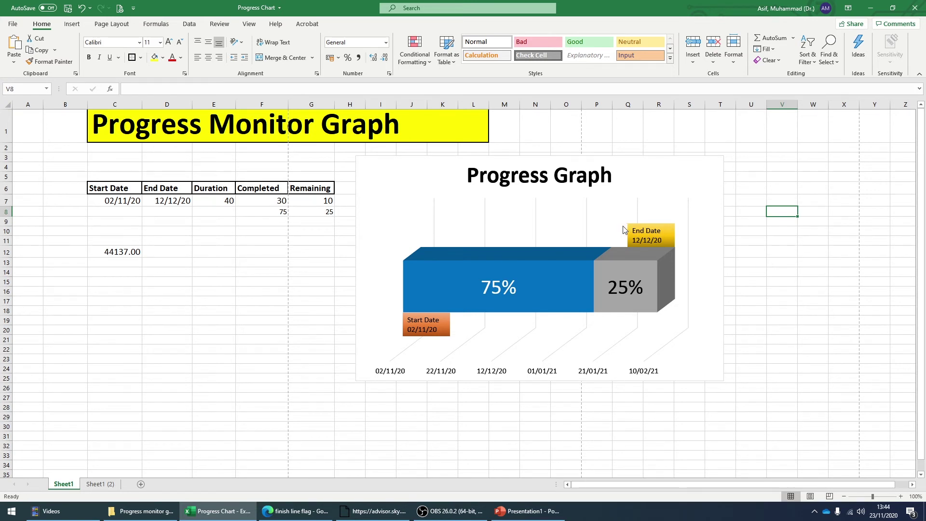
Cut the checkered flag picture from the PowerPoint slide, paste it into the Excel chart and place it beside the End Date box.
{"action": "left_click", "coordinate": [528, 511]}
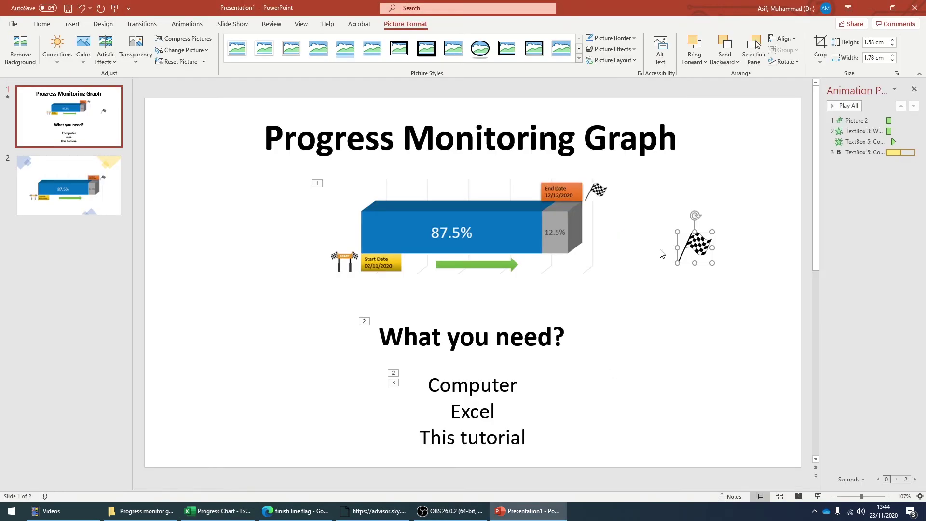
{"action": "key", "text": "ctrl+x"}
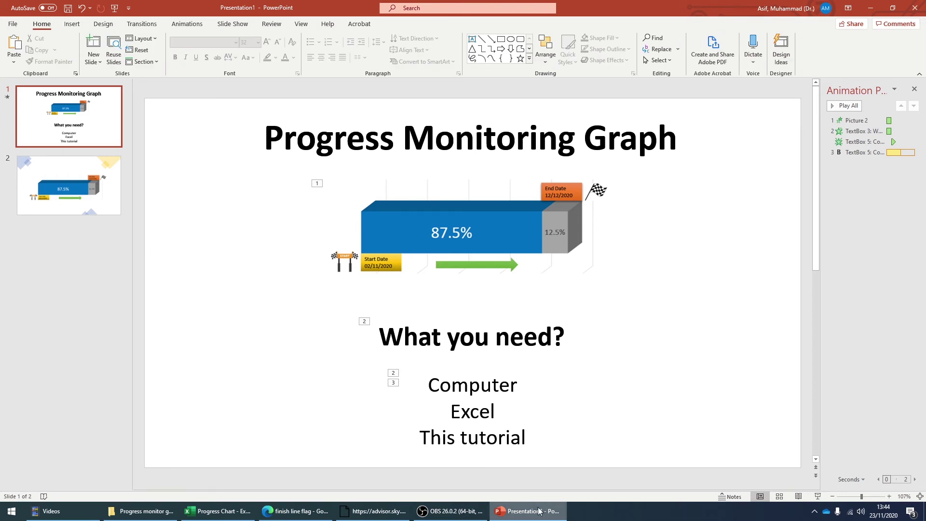
{"action": "key", "text": "alt+Tab"}
{"action": "left_click", "coordinate": [685, 164]}
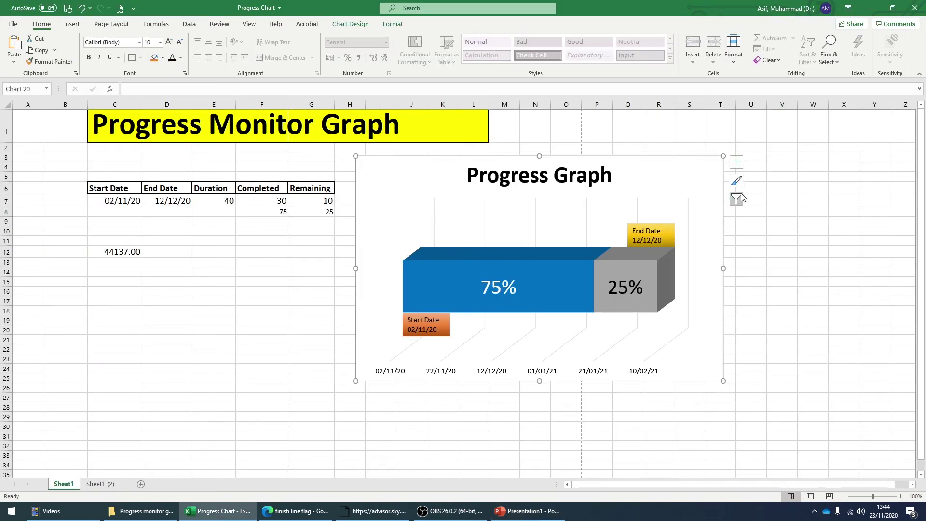
{"action": "key", "text": "ctrl+v"}
{"action": "left_click_drag", "start_coordinate": [708, 299], "coordinate": [694, 232]}
{"action": "left_click", "coordinate": [762, 282]}
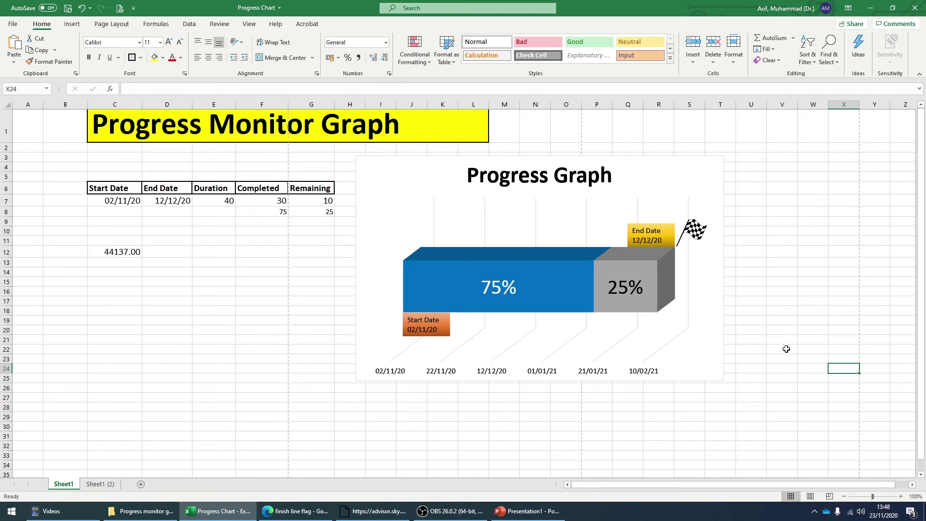
Select the chart, view its print preview and return to the worksheet.
{"action": "left_click", "coordinate": [369, 163]}
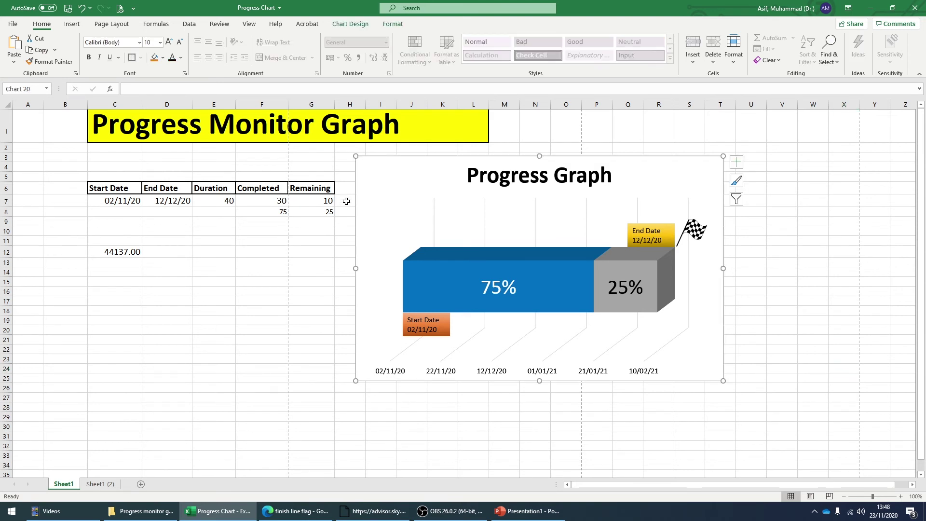
{"action": "left_click", "coordinate": [120, 8]}
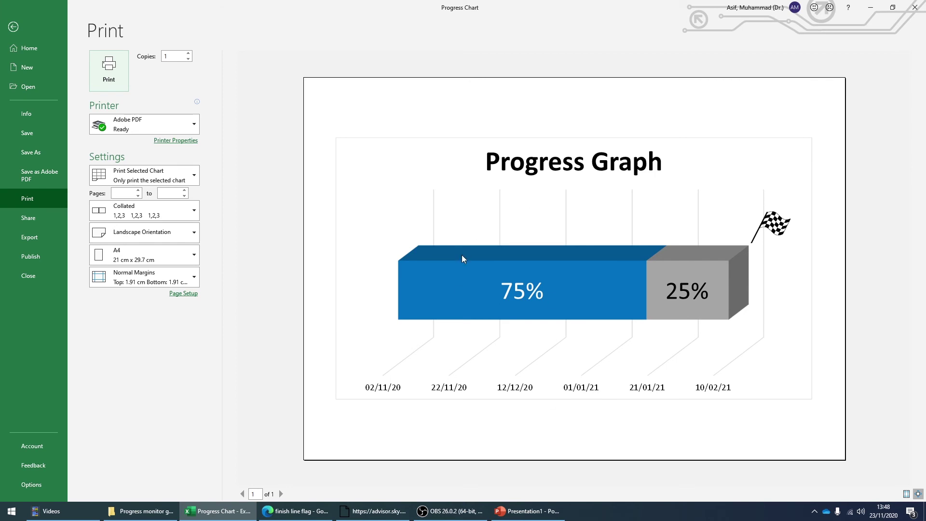
{"action": "key", "text": "Escape"}
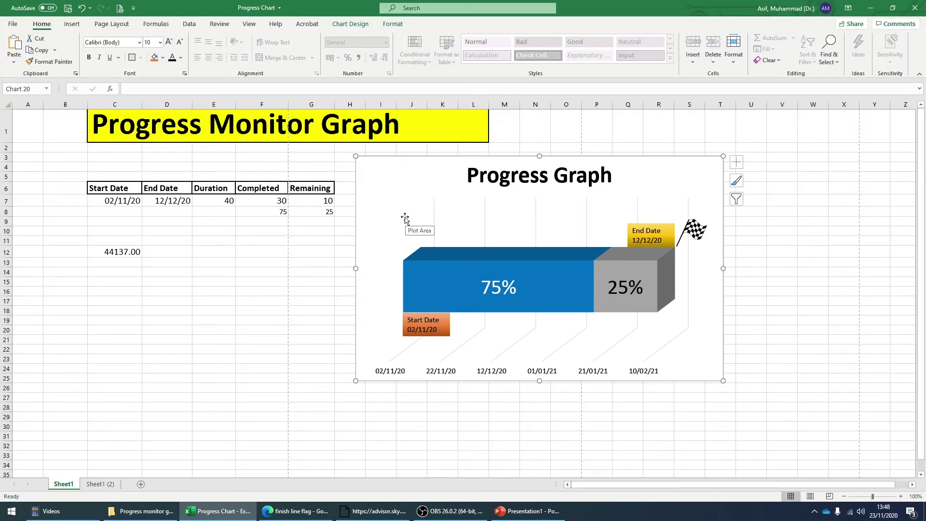
Try pasting the chart onto blank slide 2 in PowerPoint, delete the pasted chart and return to Excel.
{"action": "left_click", "coordinate": [528, 511]}
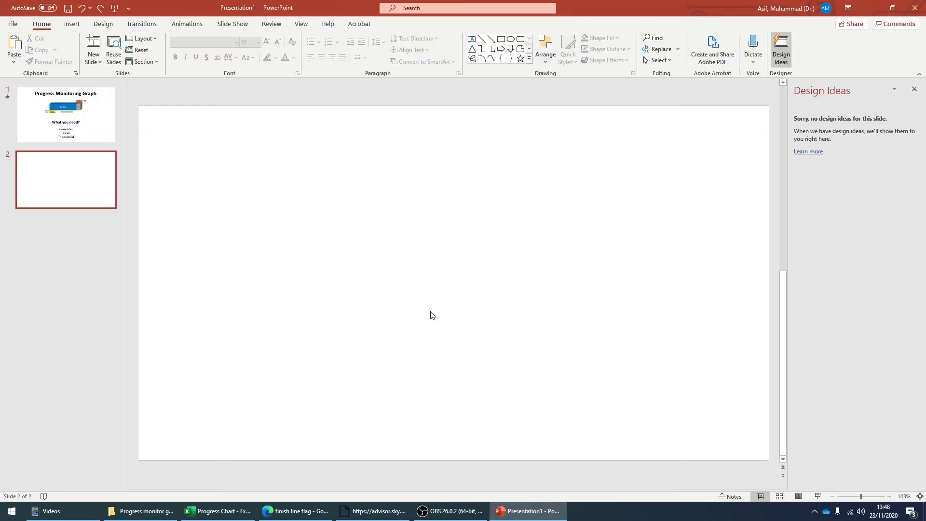
{"action": "key", "text": "ctrl+v"}
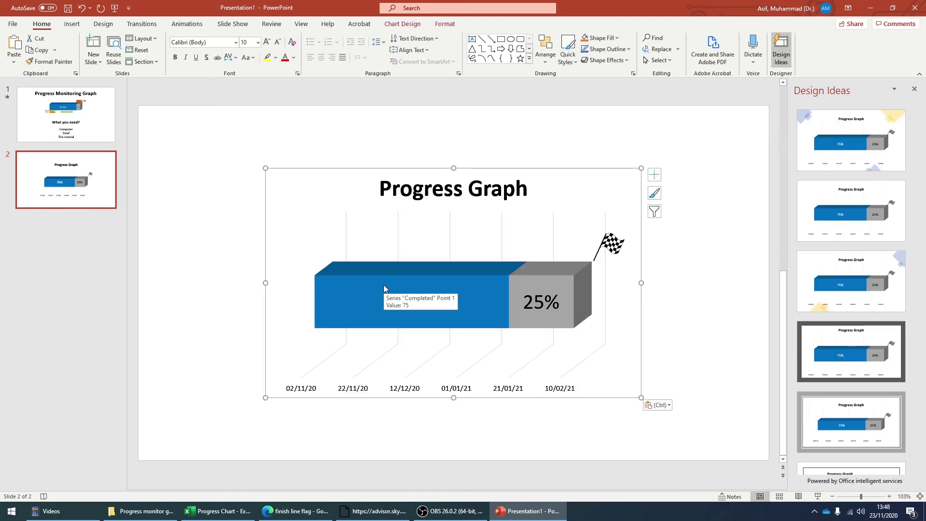
{"action": "key", "text": "Delete"}
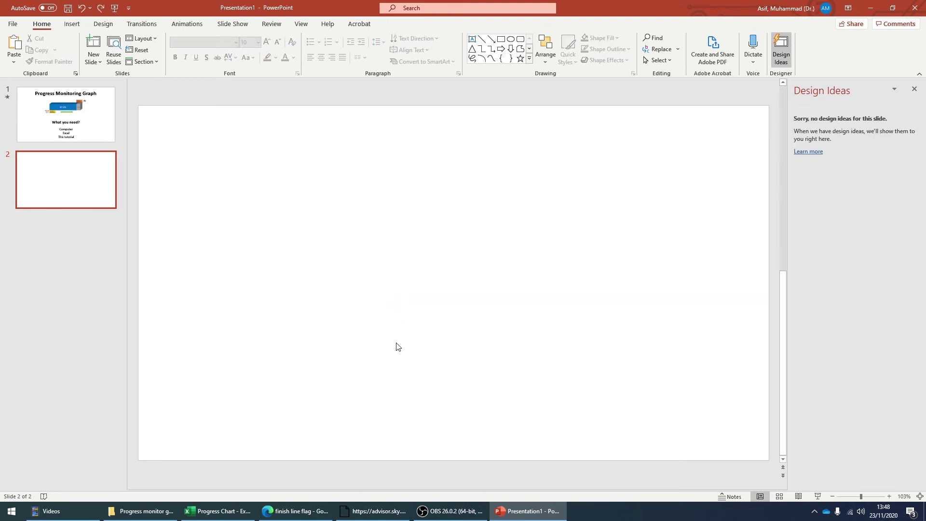
{"action": "left_click", "coordinate": [218, 511]}
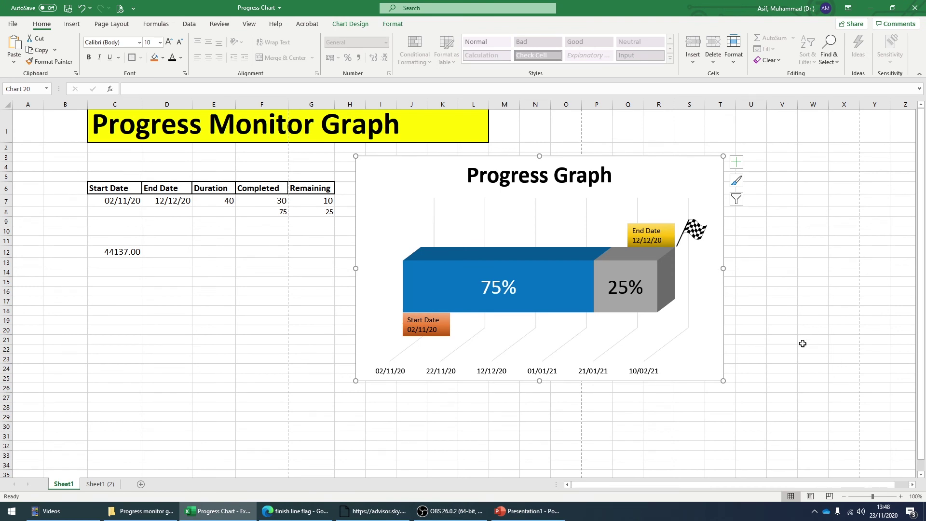
Open Snipping Tool and capture the whole progress chart, including the date boxes and the flag, as a new snip.
{"action": "left_click", "coordinate": [800, 280]}
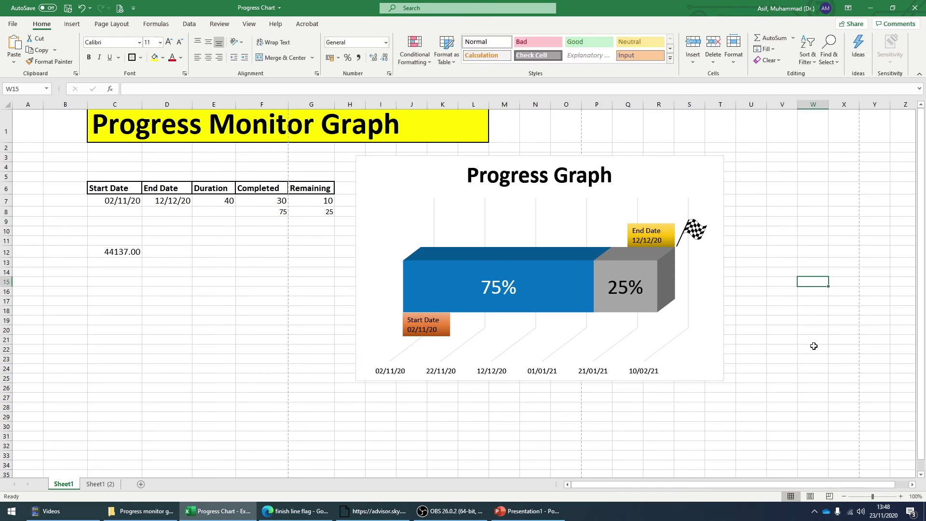
{"action": "left_click", "coordinate": [900, 496]}
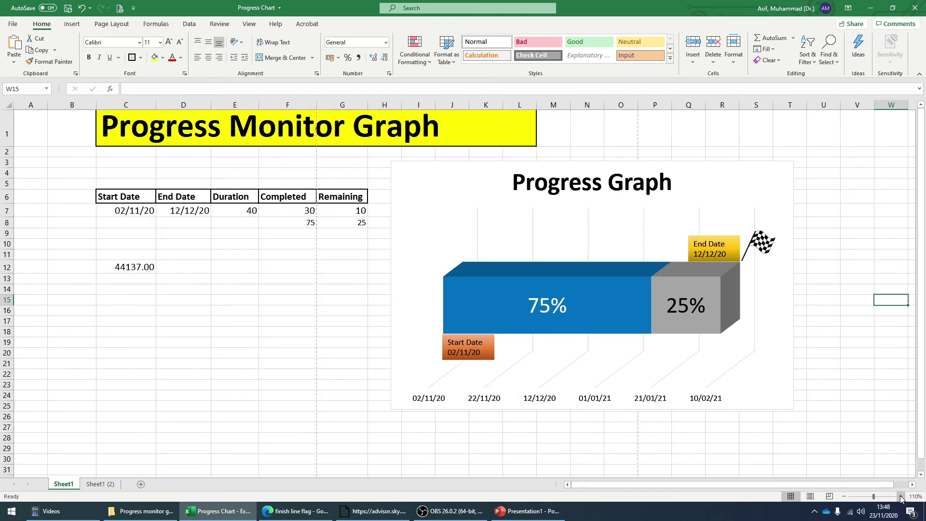
{"action": "left_click_drag", "start_coordinate": [784, 485], "coordinate": [803, 484]}
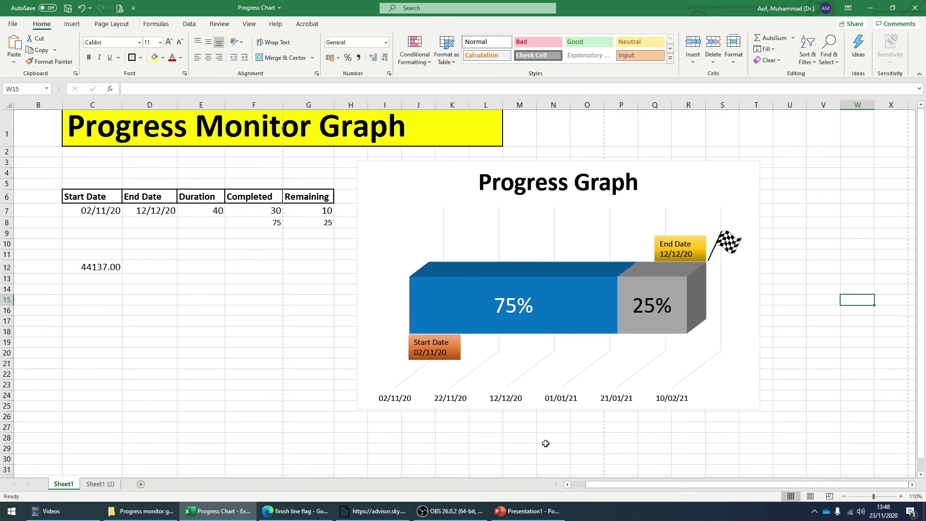
{"action": "left_click", "coordinate": [10, 511]}
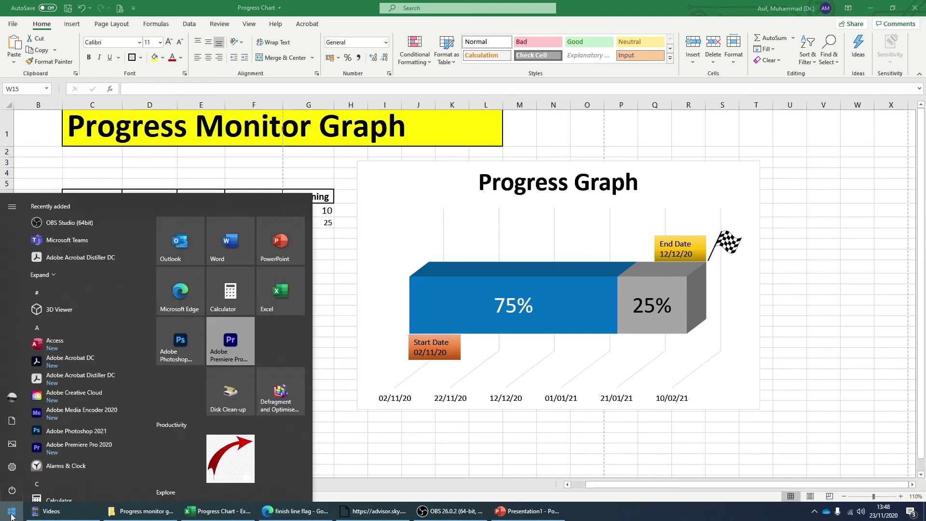
{"action": "type", "text": "s"}
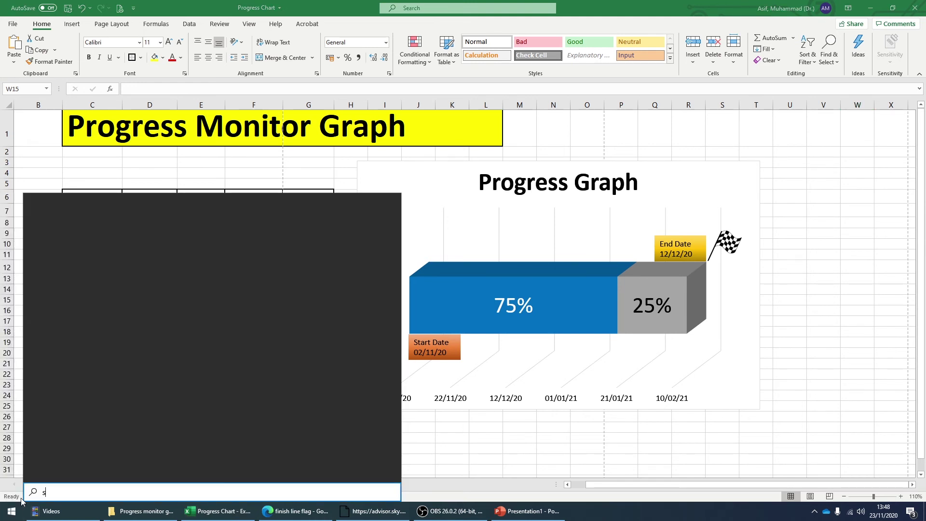
{"action": "type", "text": "nip"}
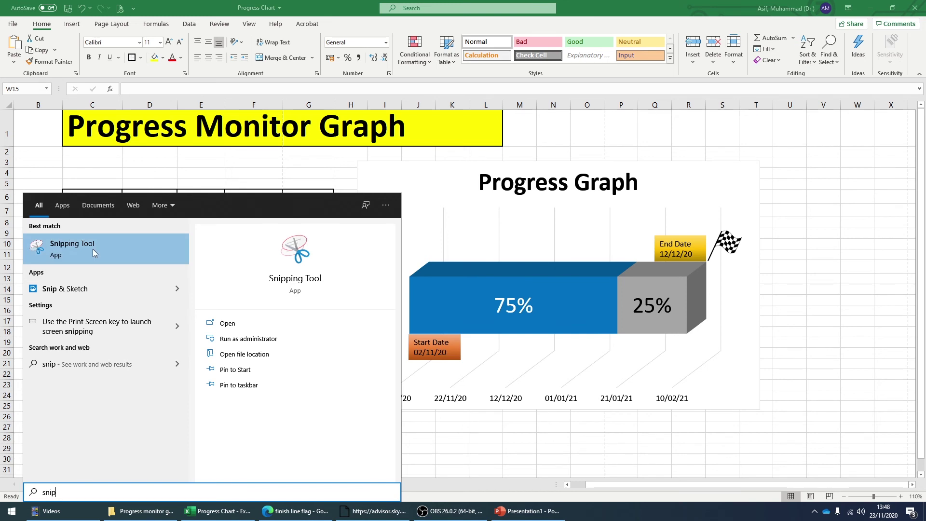
{"action": "left_click", "coordinate": [94, 245]}
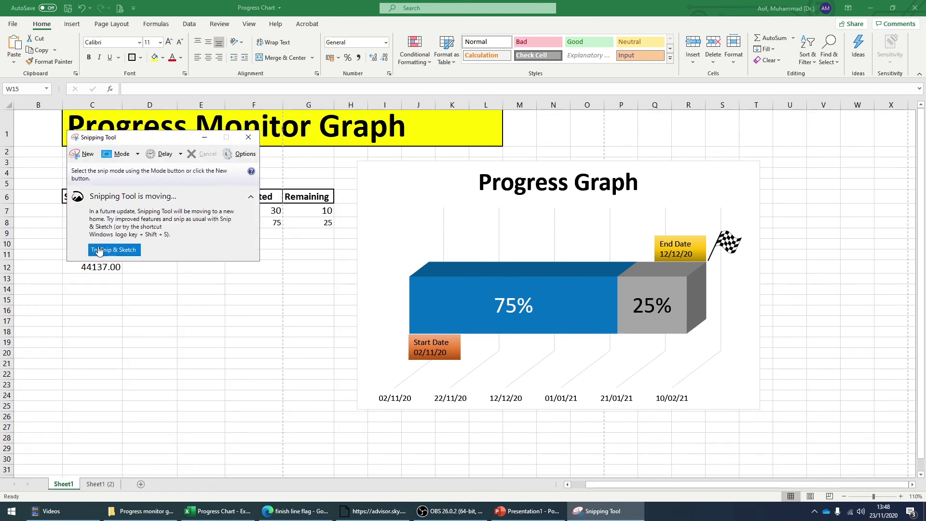
{"action": "left_click", "coordinate": [85, 153]}
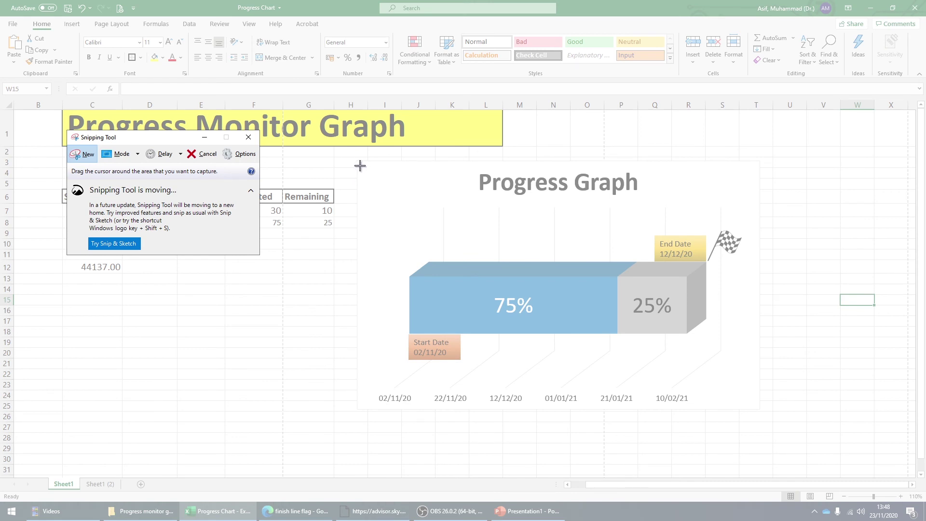
{"action": "left_click_drag", "start_coordinate": [362, 164], "coordinate": [755, 407]}
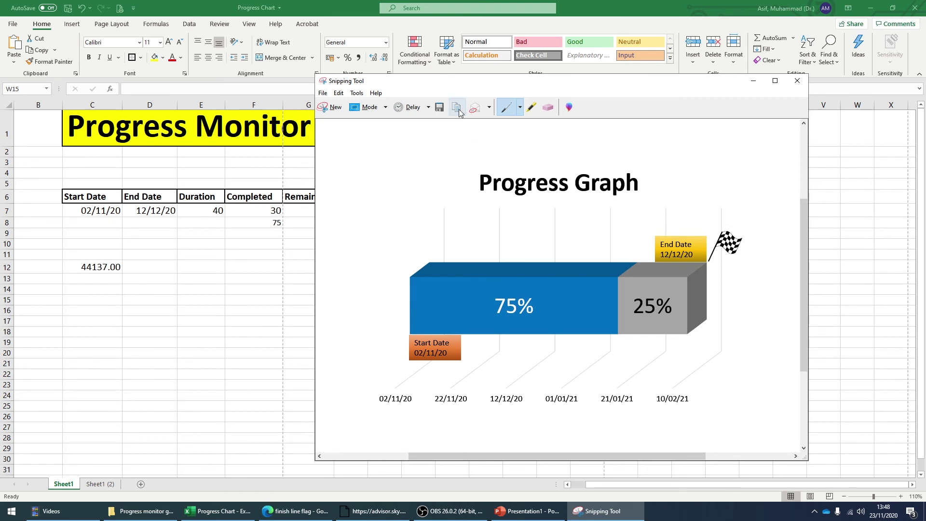
Switch to PowerPoint and paste the captured chart onto blank slide 2 as a picture.
{"action": "left_click", "coordinate": [528, 513]}
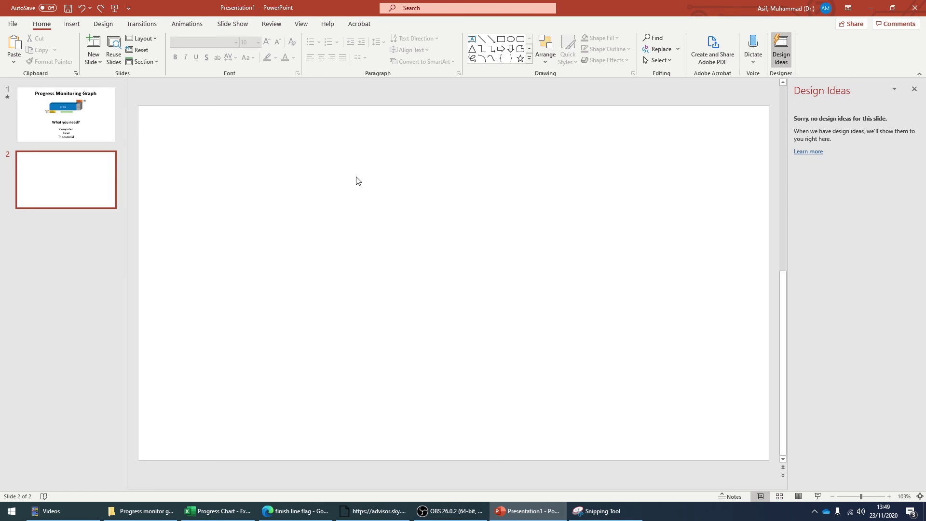
{"action": "left_click", "coordinate": [14, 61]}
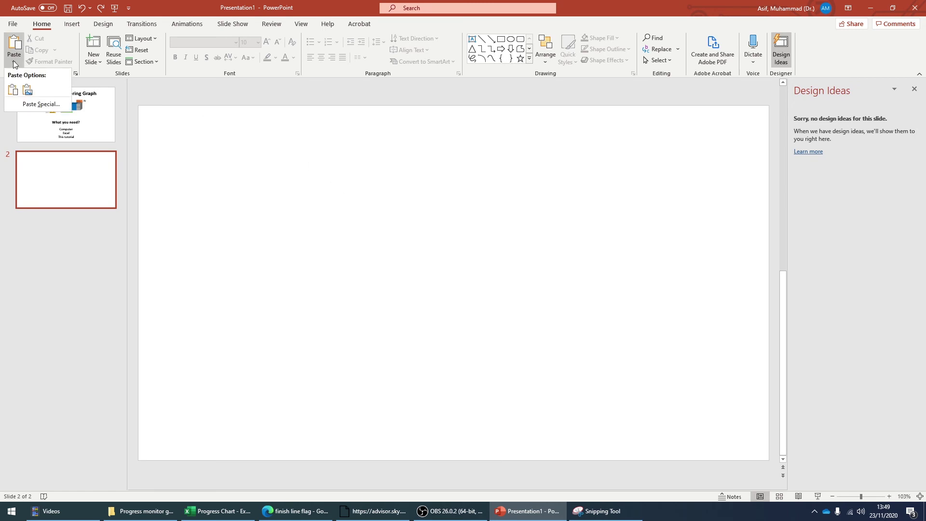
{"action": "left_click", "coordinate": [29, 92]}
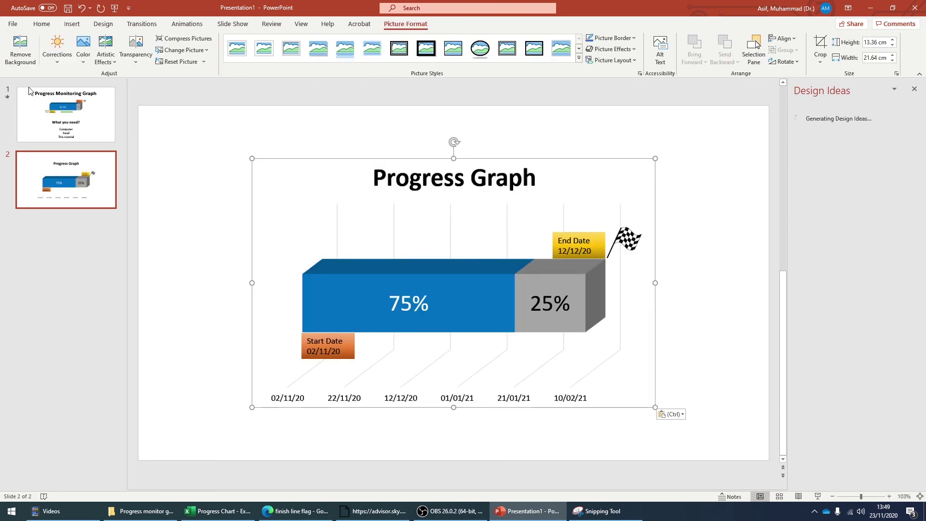
{"action": "left_click", "coordinate": [714, 214]}
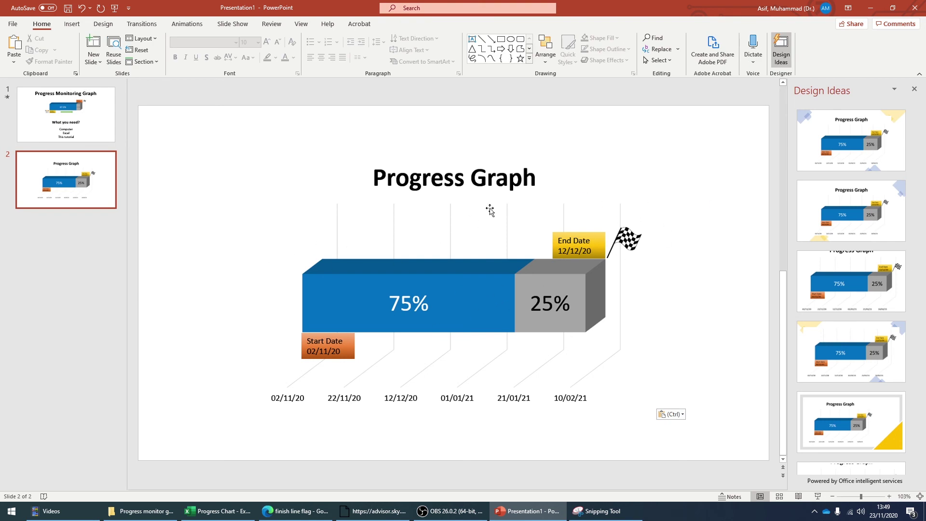
Try several Design Ideas on slide 2 and apply the one with a grey brush-stroke background along the slide's left side.
{"action": "left_click", "coordinate": [107, 25]}
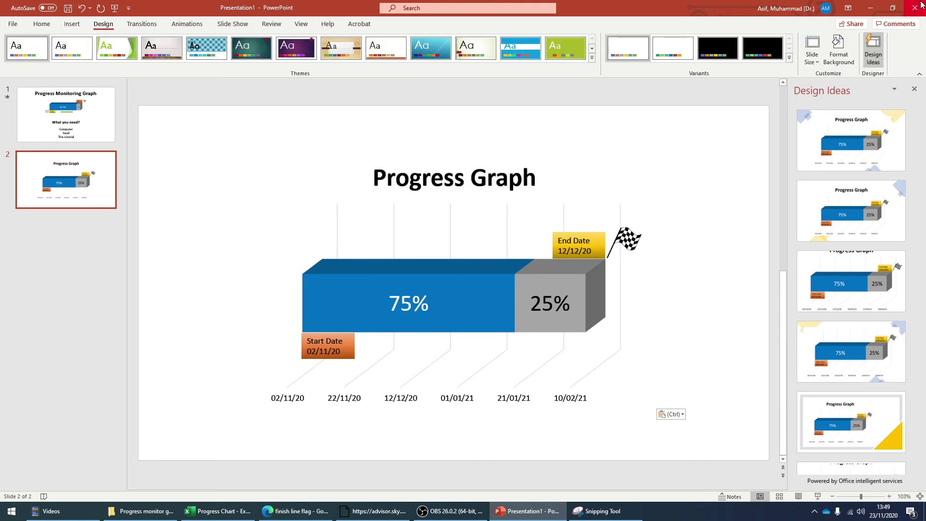
{"action": "left_click", "coordinate": [876, 61]}
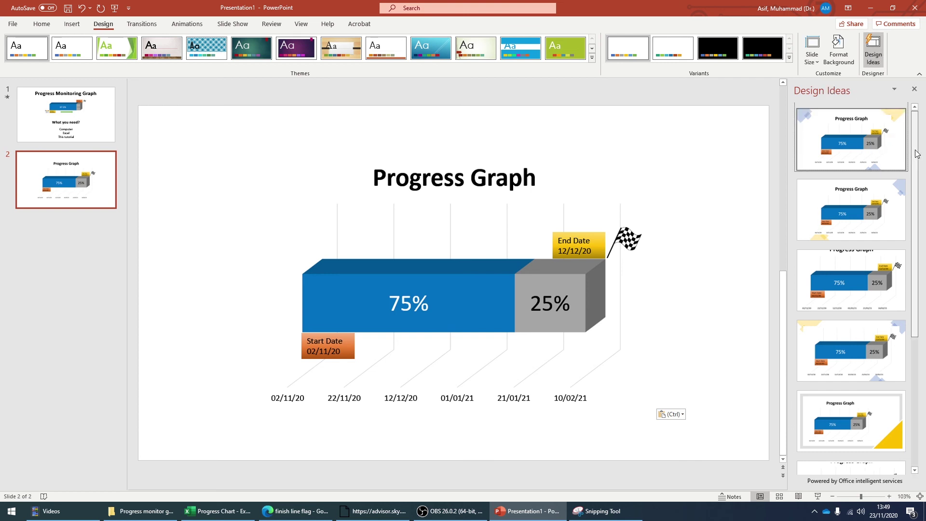
{"action": "scroll", "coordinate": [924, 197], "scroll_direction": "down", "scroll_amount": 2}
{"action": "scroll", "coordinate": [897, 217], "scroll_direction": "down", "scroll_amount": 3}
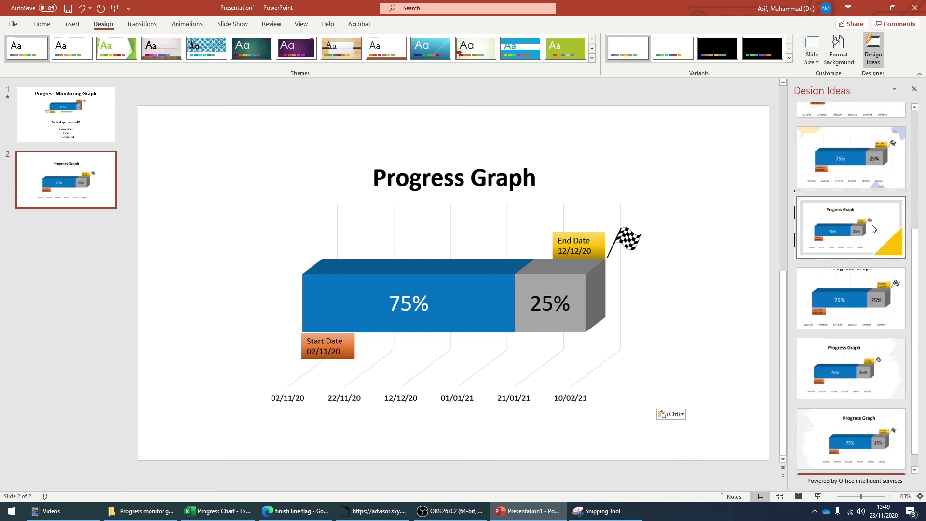
{"action": "left_click", "coordinate": [878, 229]}
{"action": "left_click", "coordinate": [855, 313]}
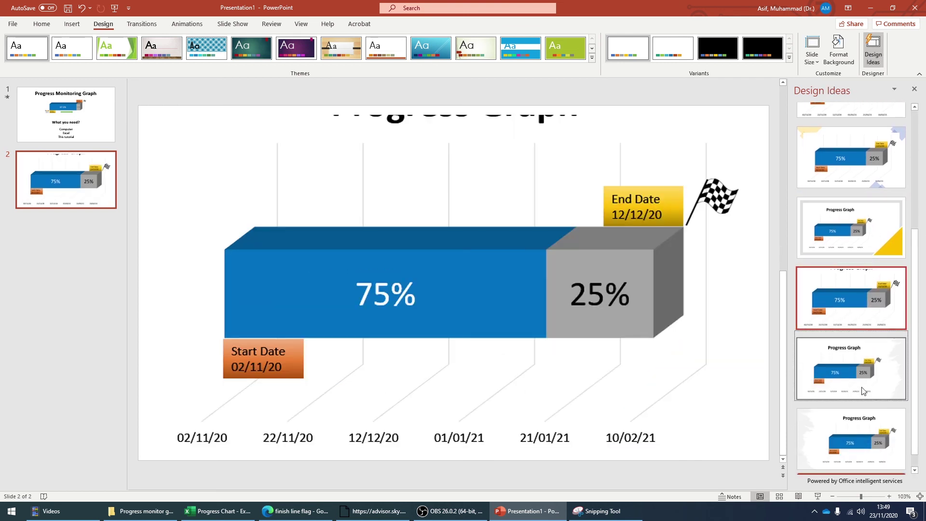
{"action": "left_click", "coordinate": [897, 386]}
{"action": "scroll", "coordinate": [917, 381], "scroll_direction": "down", "scroll_amount": 1}
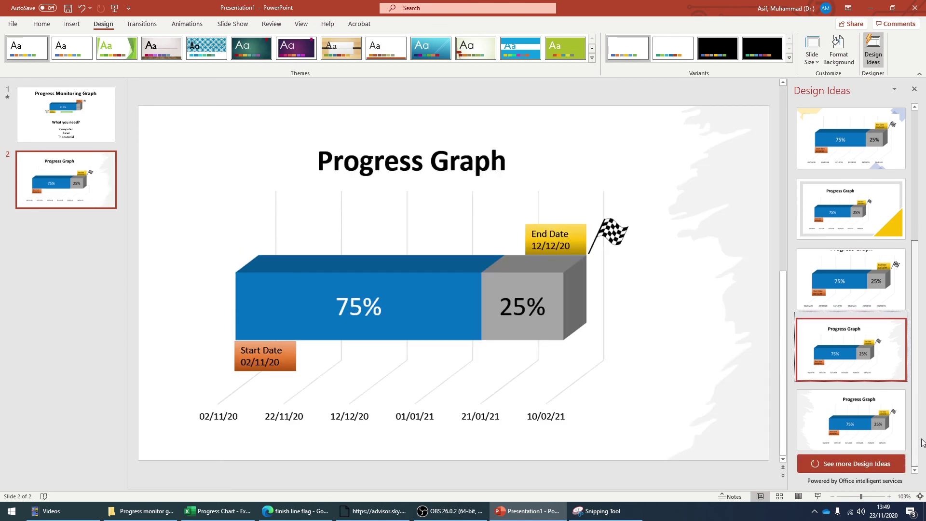
{"action": "left_click", "coordinate": [904, 404]}
{"action": "left_click_drag", "start_coordinate": [915, 352], "coordinate": [915, 222]}
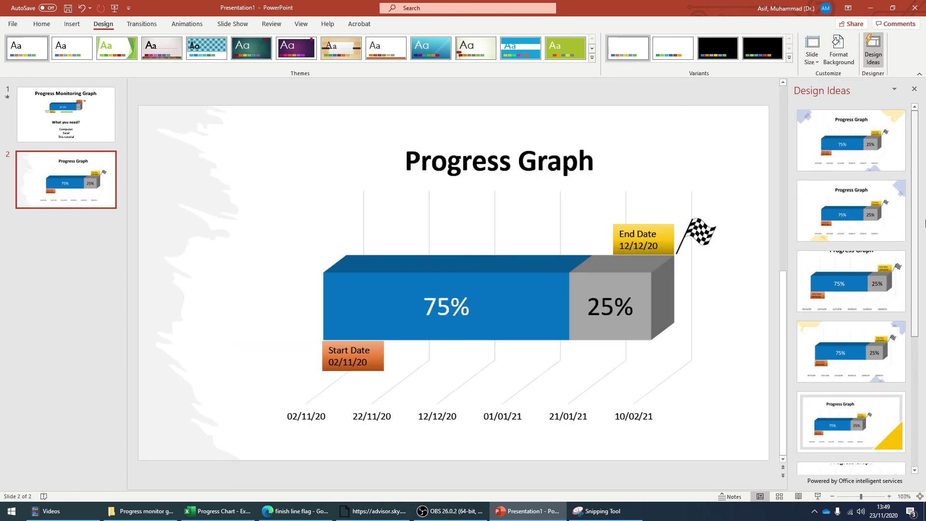
Apply the Design Idea with blue shapes at the upper left and yellow at the upper right to slide 2, and check its print preview.
{"action": "left_click", "coordinate": [851, 134]}
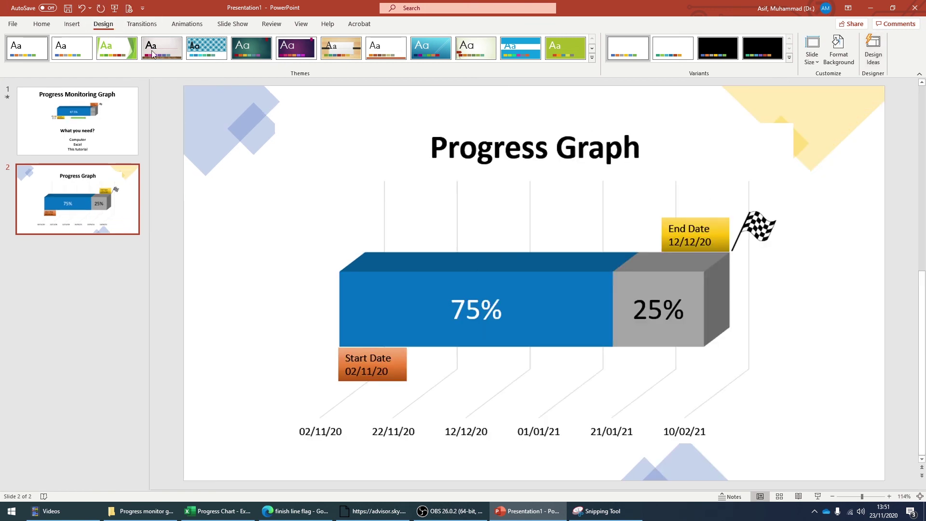
{"action": "left_click", "coordinate": [127, 7]}
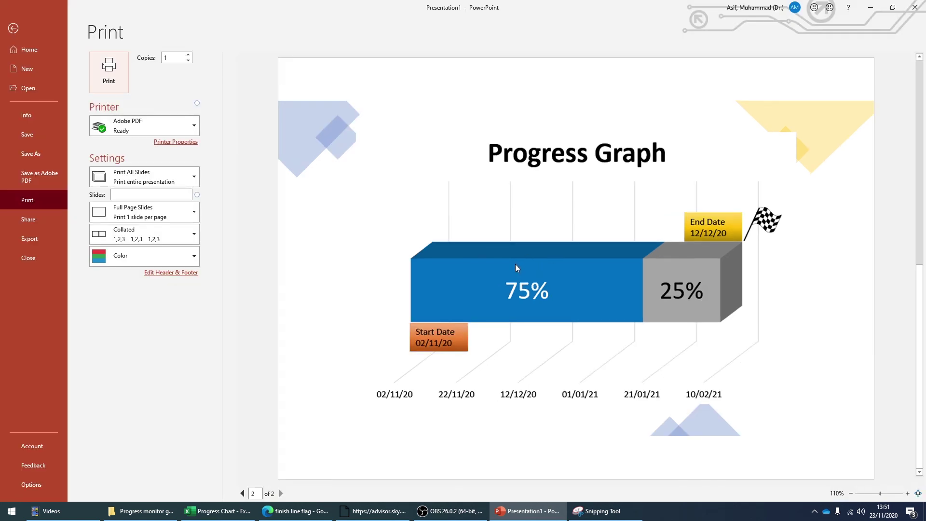
{"action": "key", "text": "Escape"}
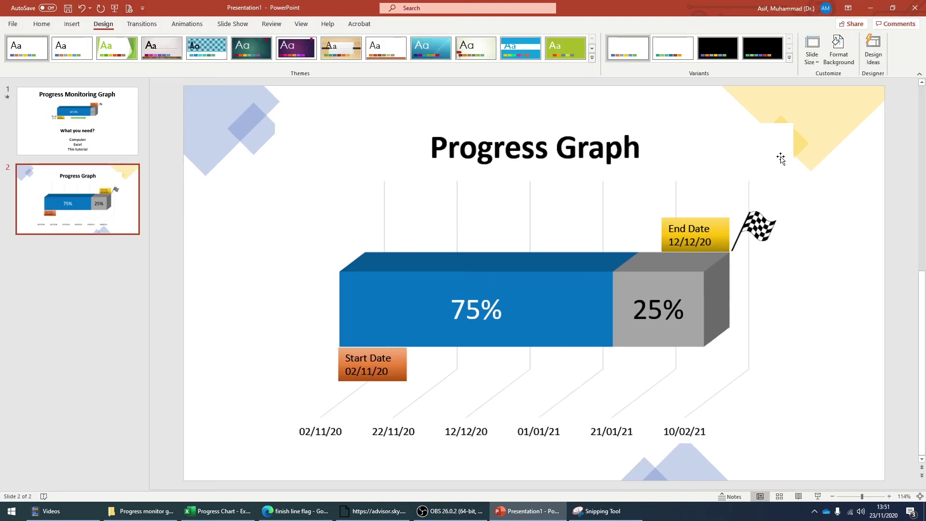
Capture a screenshot of slide 2 shown full screen in the slide show and return to the normal editing view.
{"action": "left_click", "coordinate": [819, 497]}
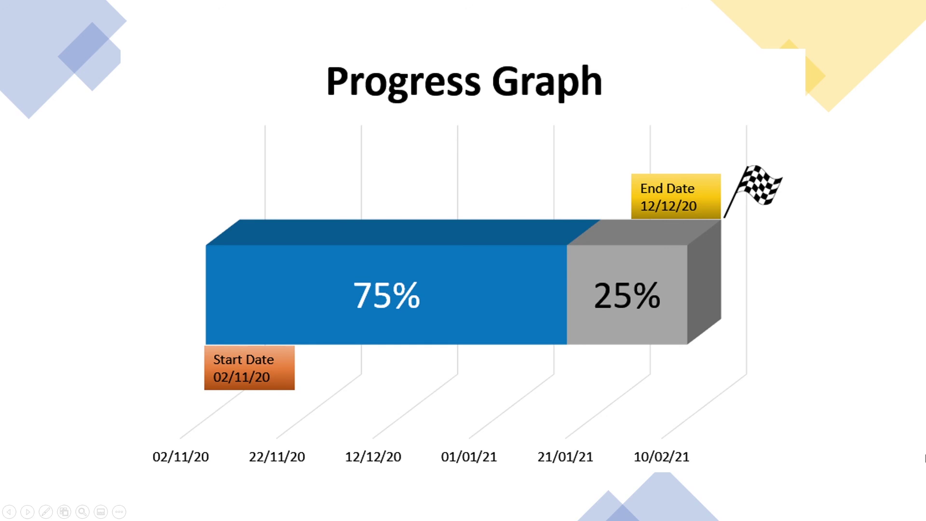
{"action": "key", "text": "Print"}
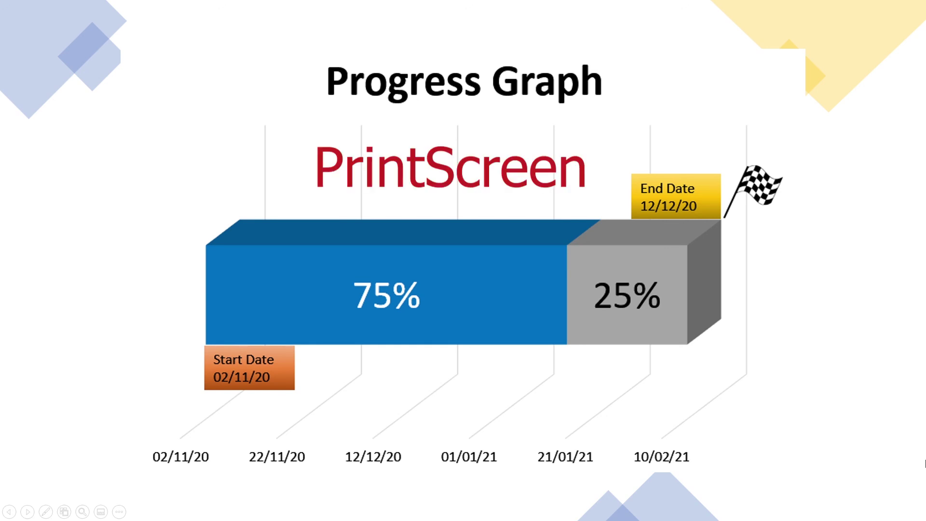
{"action": "key", "text": "Escape"}
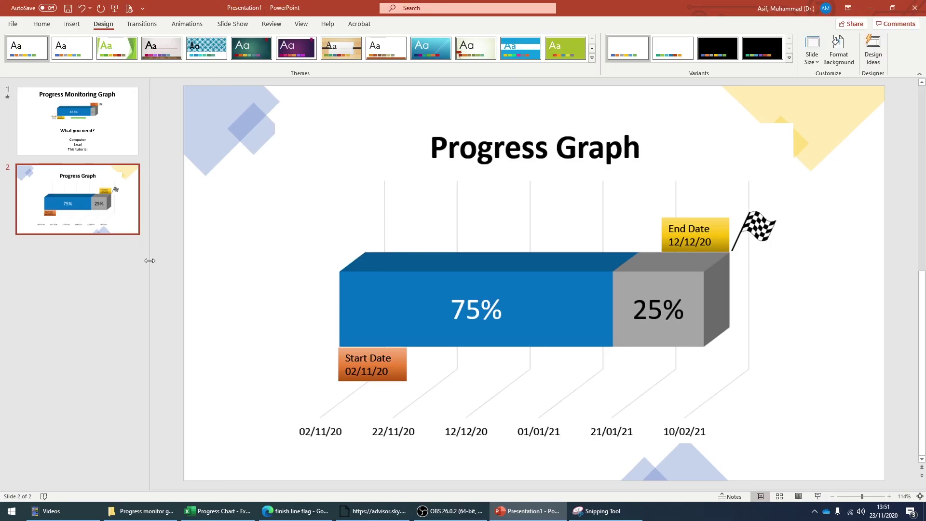